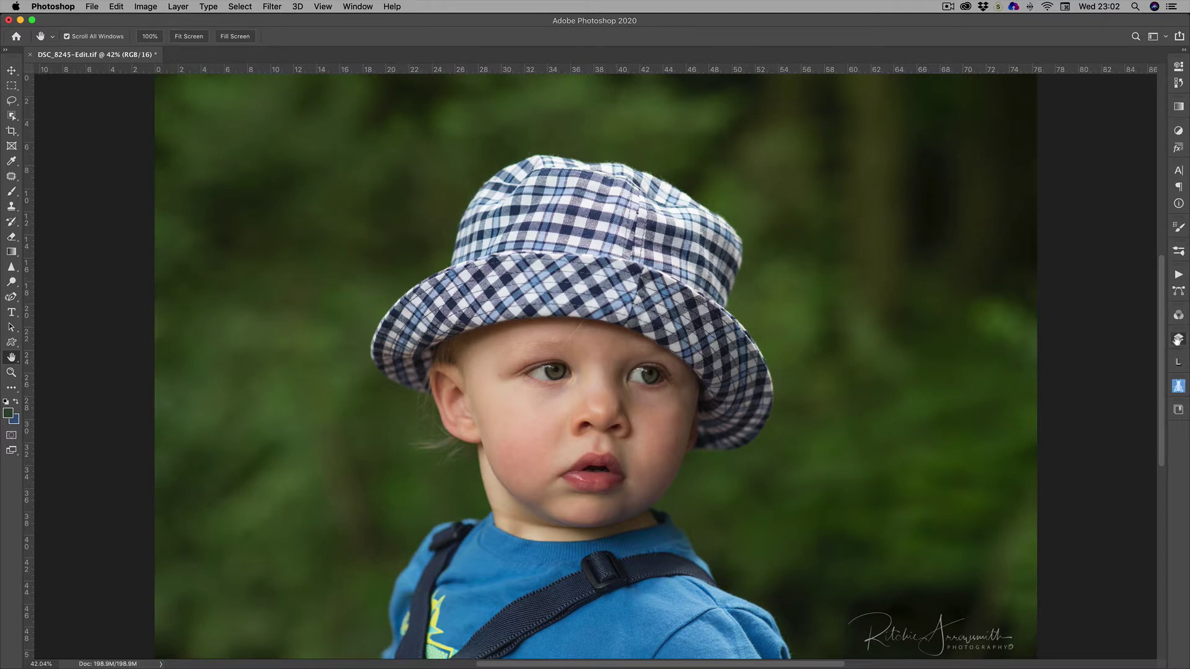
# - Duplicate the Background layer
pyautogui.click(1177, 340)
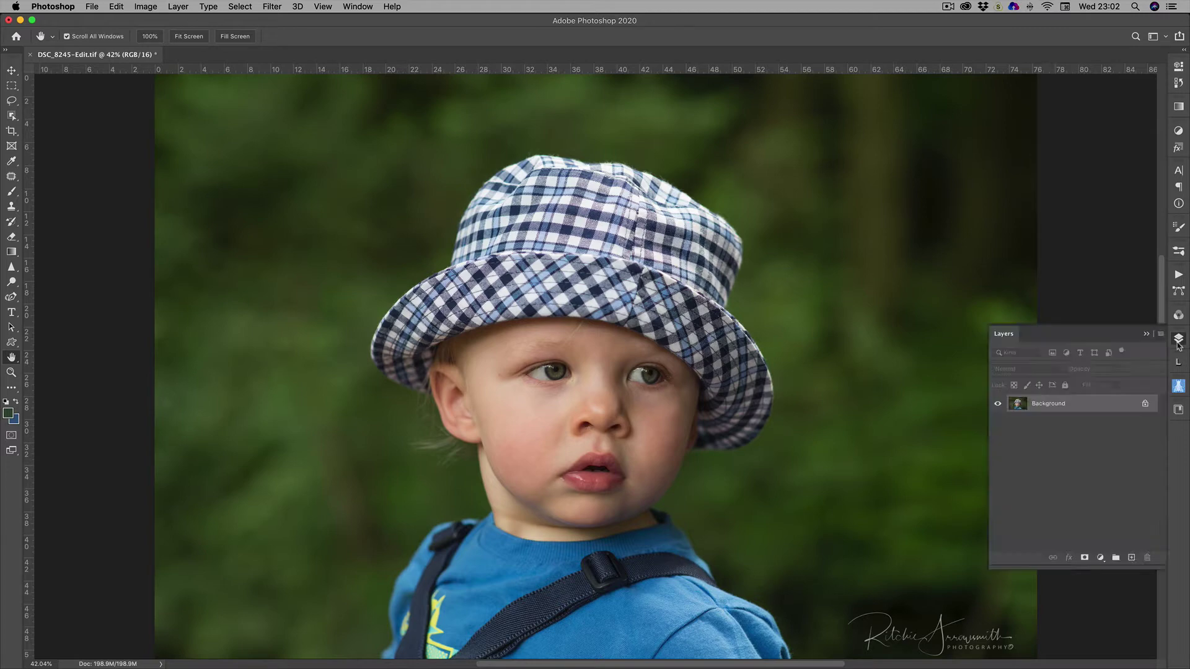
pyautogui.rightClick(1048, 409)
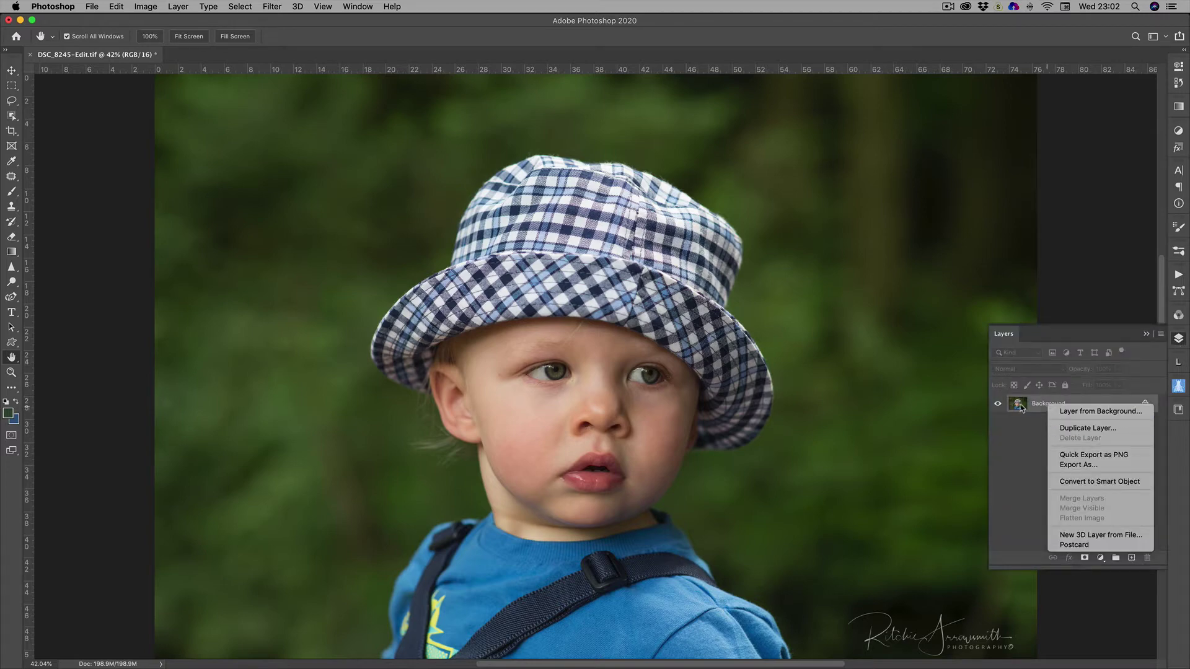
pyautogui.click(1079, 428)
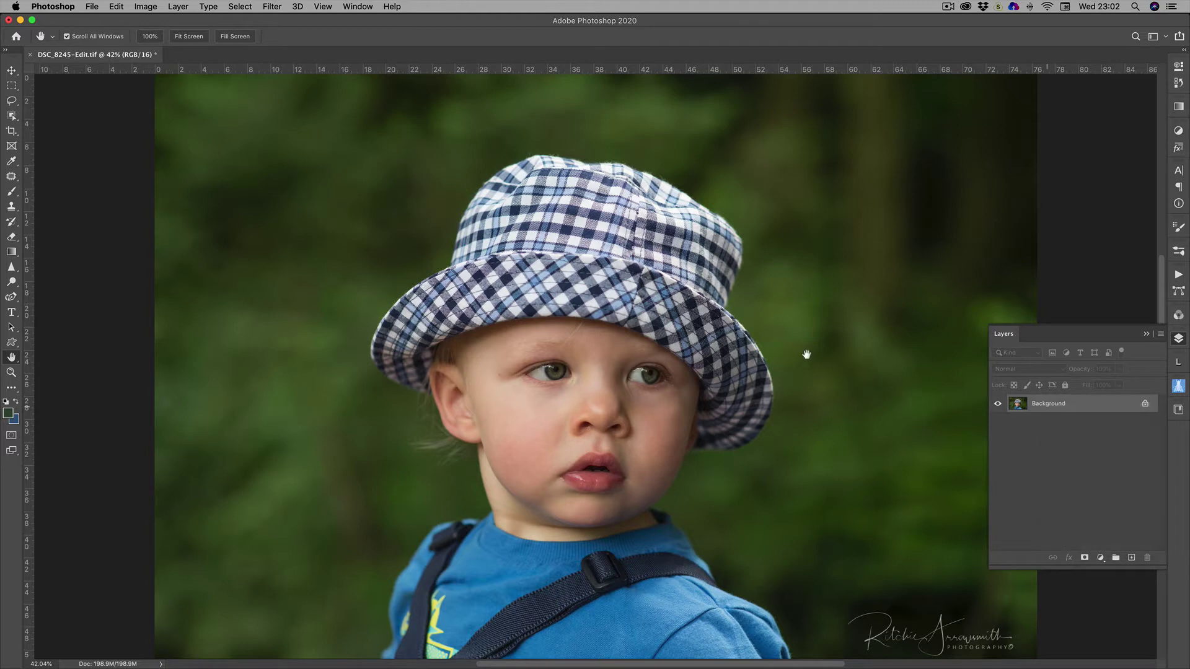
pyautogui.click(701, 265)
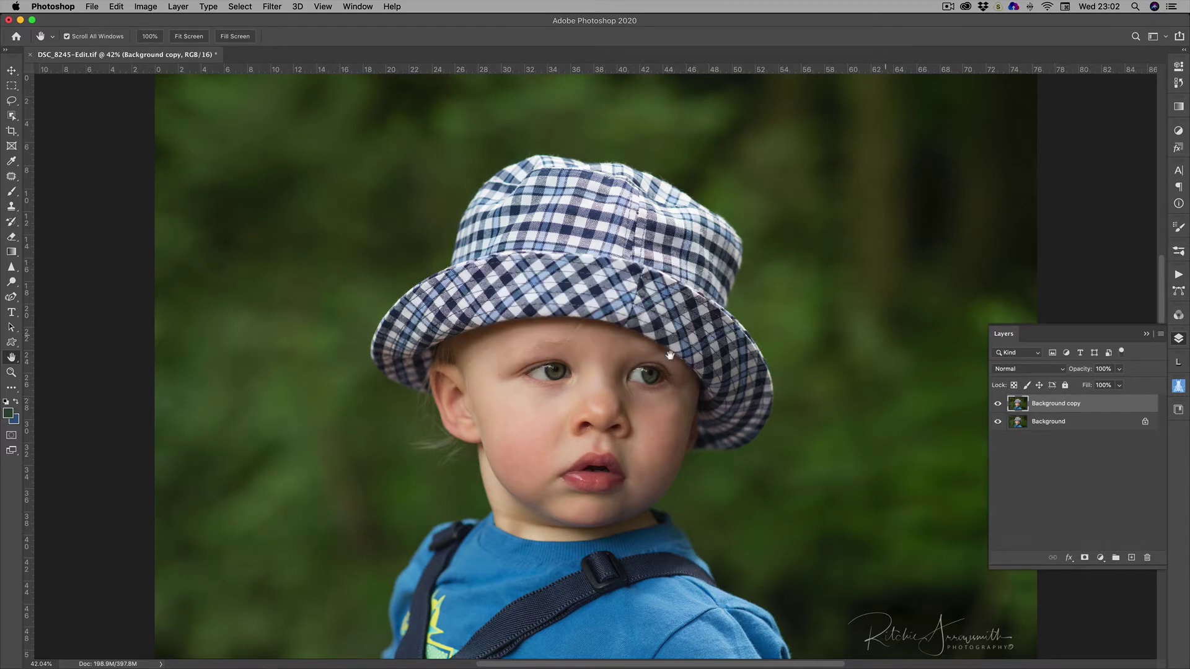
# - Select the subject automatically and add a layer mask from that selection to the Background copy layer
pyautogui.click(235, 6)
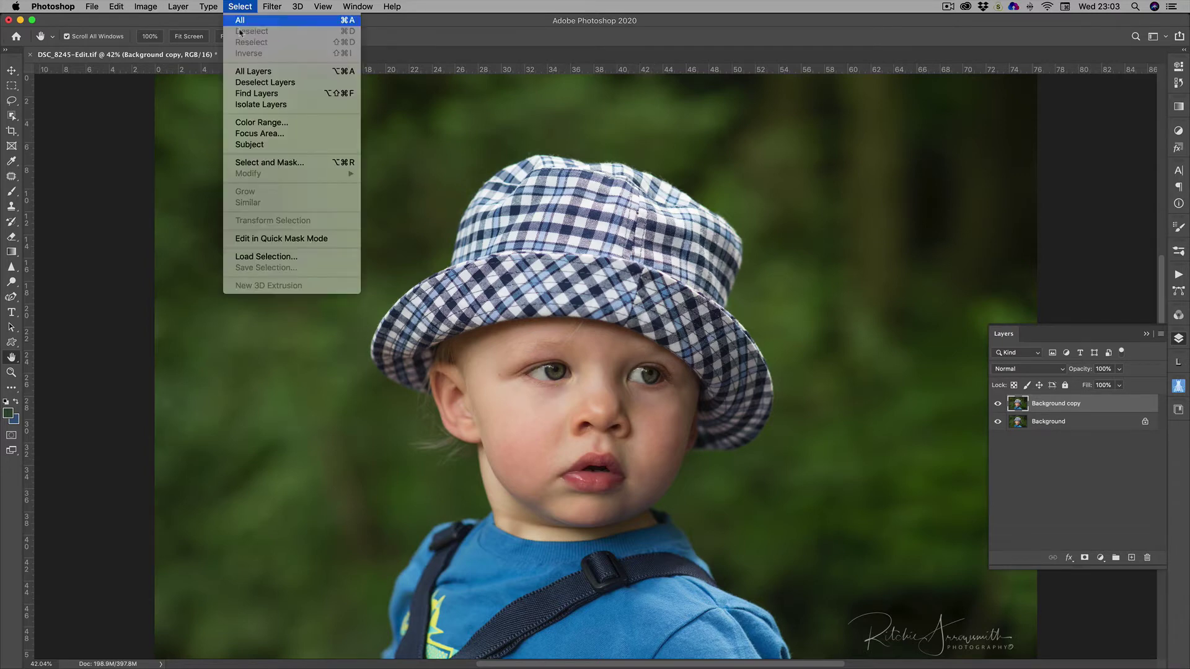
pyautogui.click(260, 145)
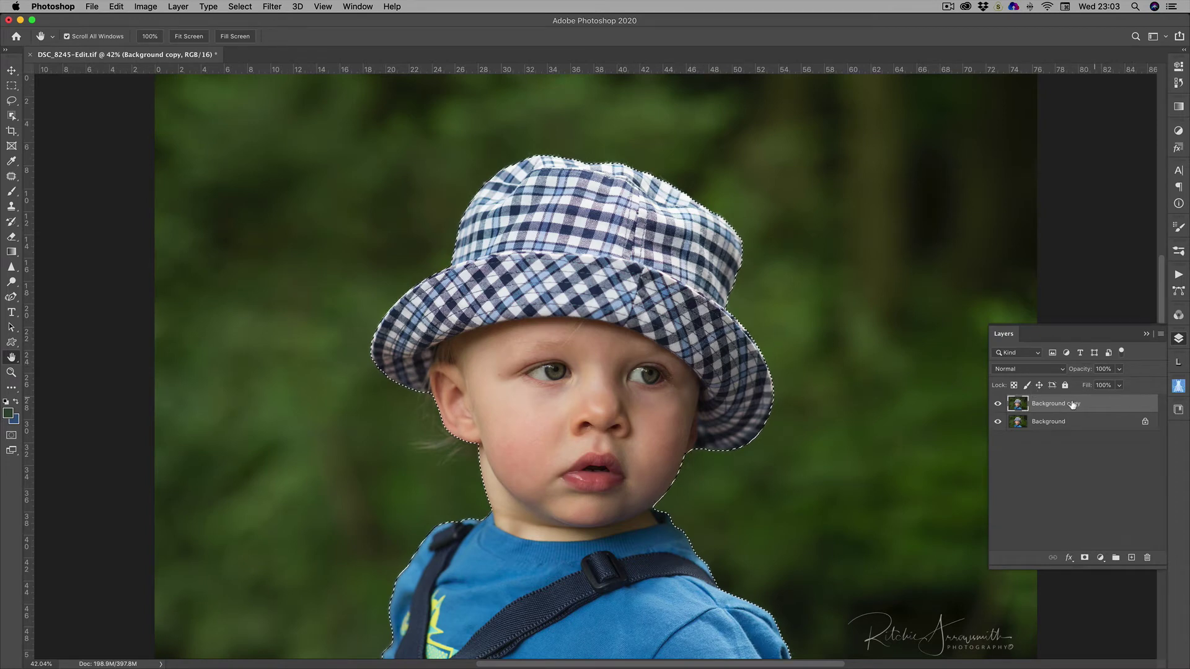
pyautogui.moveTo(1036, 404); pyautogui.dragTo(1066, 559)
pyautogui.click(1085, 559)
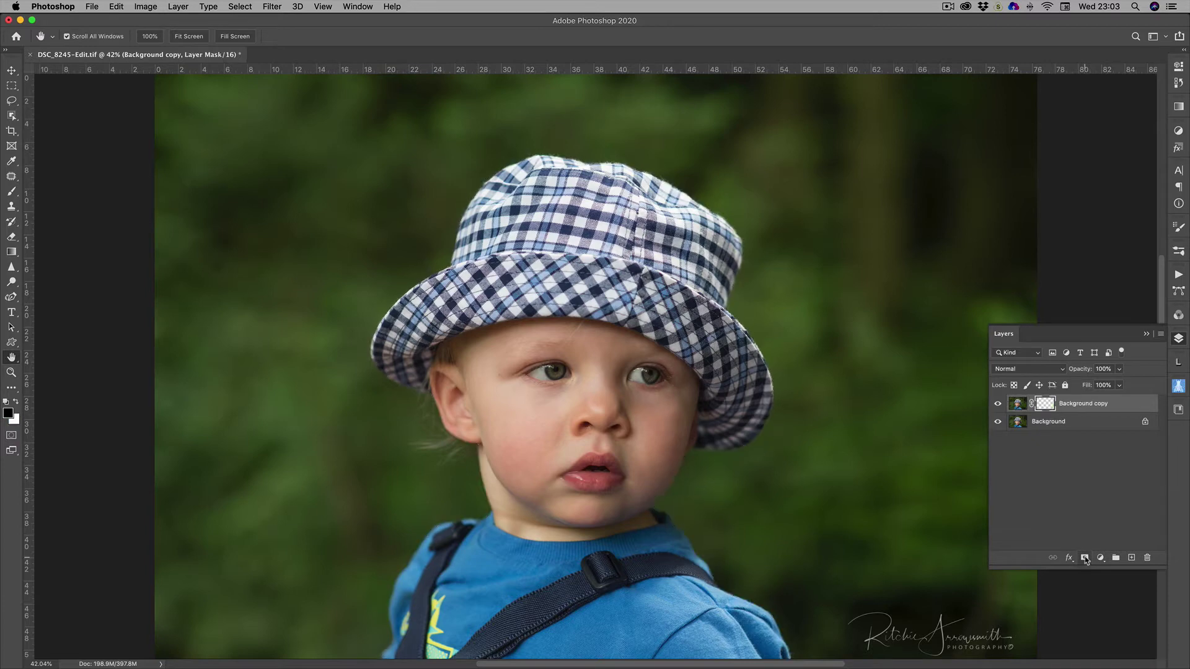
# - Open Select and Mask for the Background copy's mask and choose the Refine Edge Brush, keeping the Overlay view
pyautogui.rightClick(1044, 404)
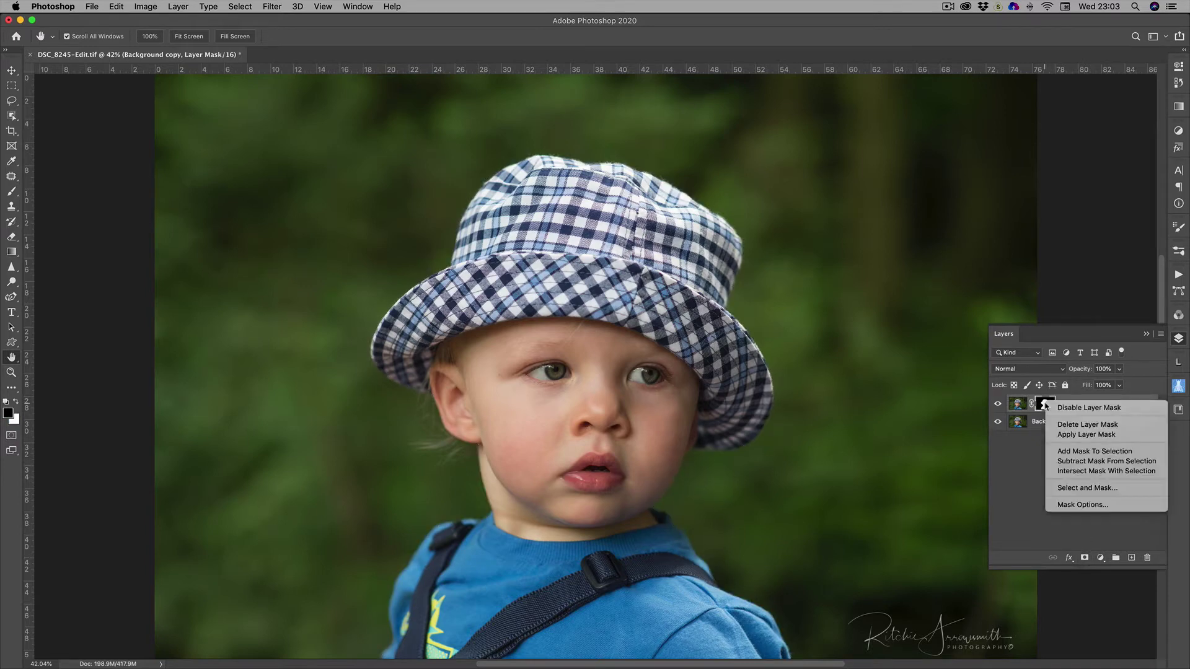
pyautogui.click(1074, 488)
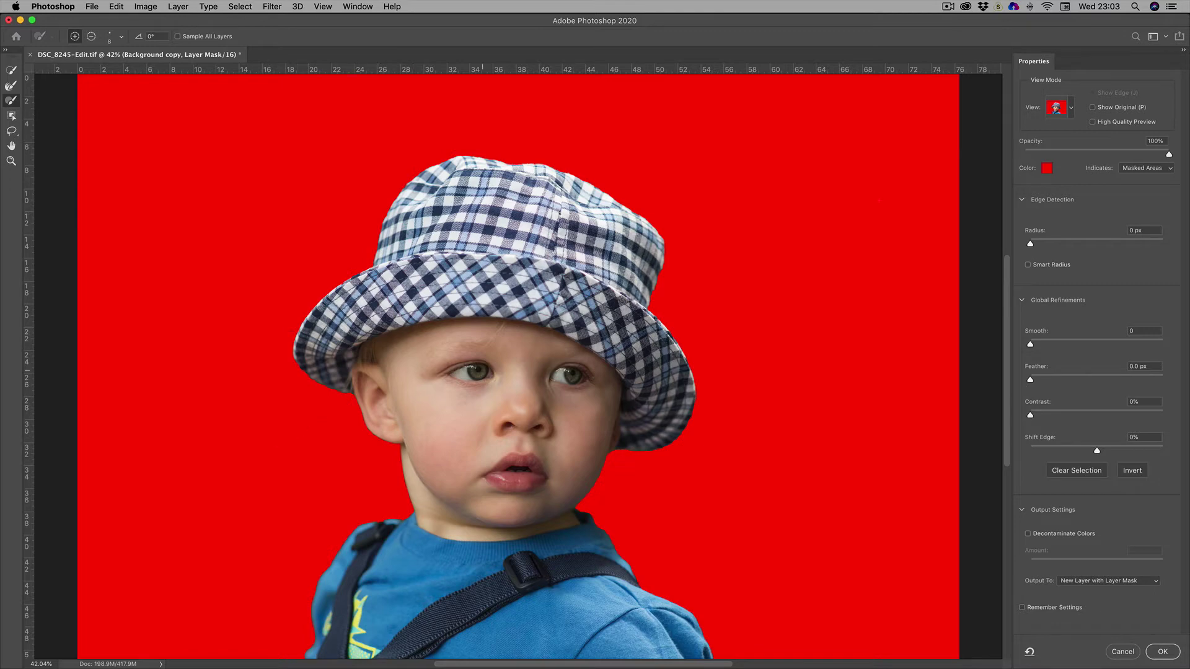
pyautogui.click(12, 87)
pyautogui.click(1066, 112)
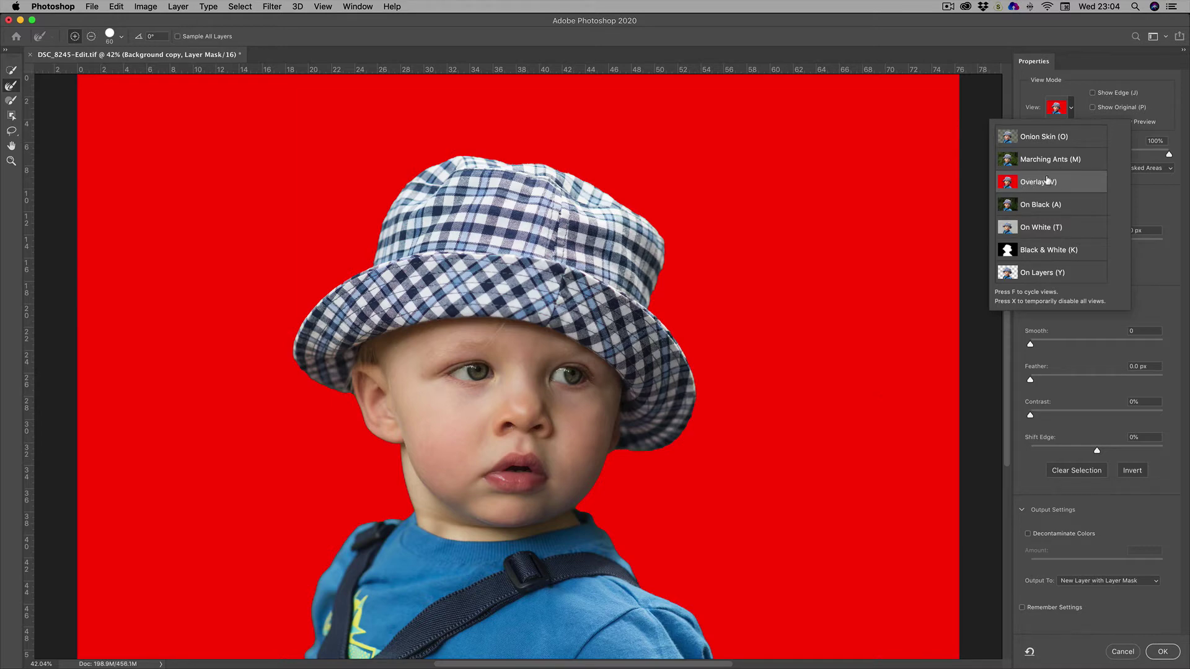
pyautogui.click(1138, 197)
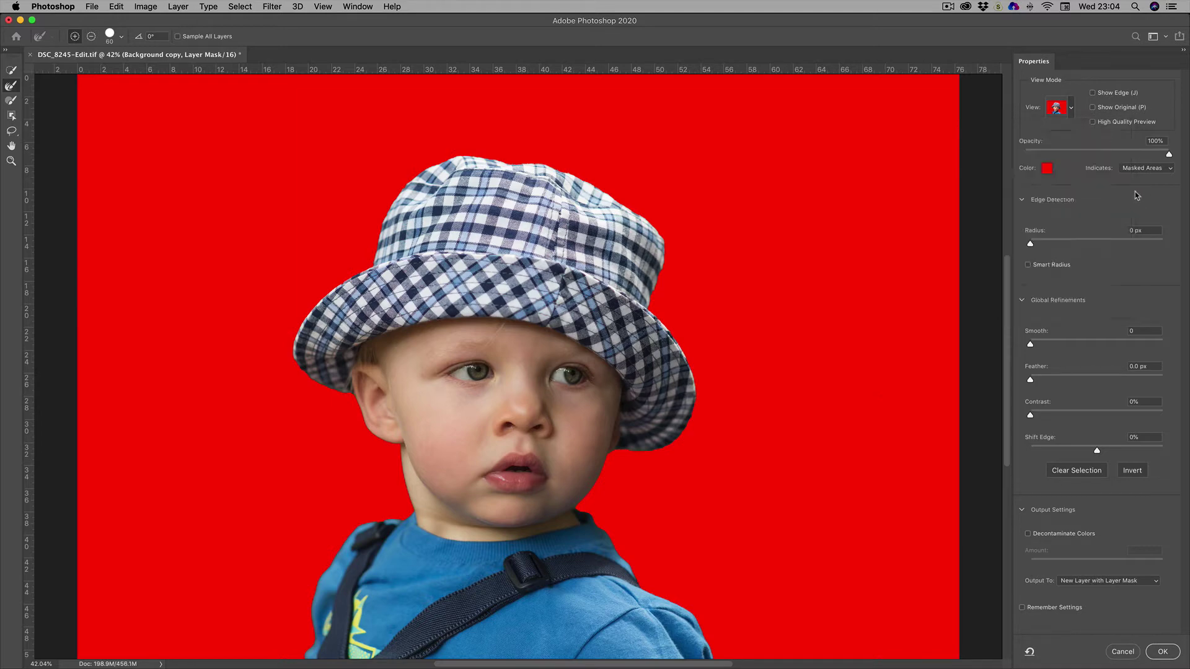
# - Set the overlay colour to black (000000) and the overlay opacity to 69%
pyautogui.click(1053, 160)
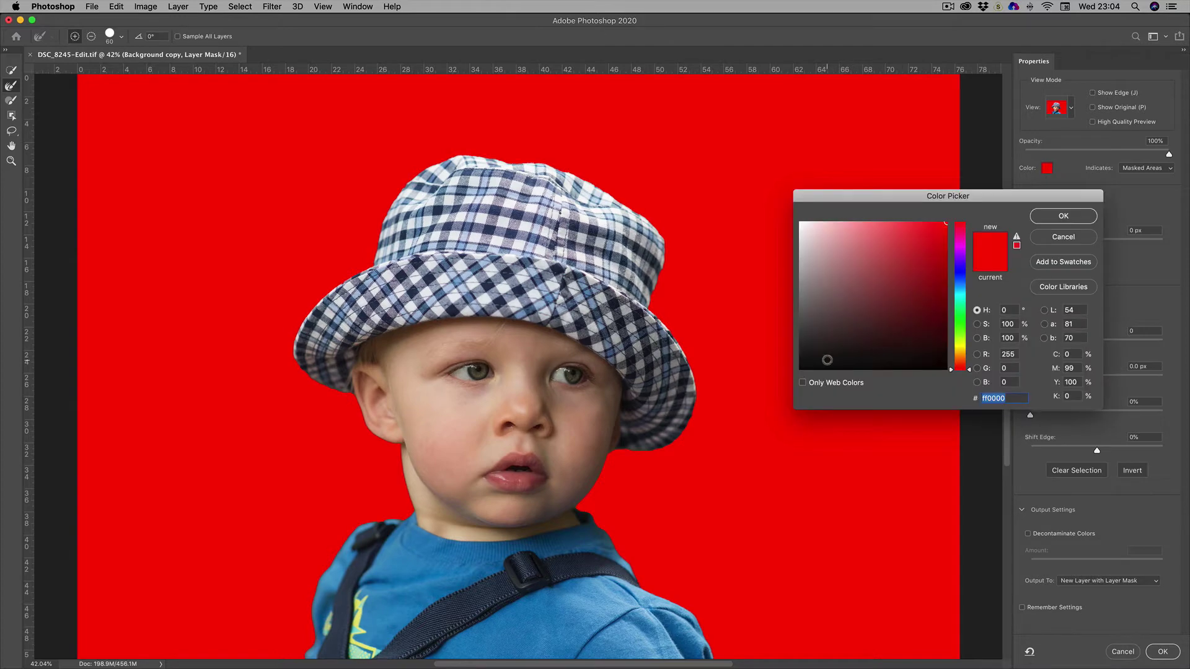
pyautogui.moveTo(829, 361); pyautogui.dragTo(779, 378)
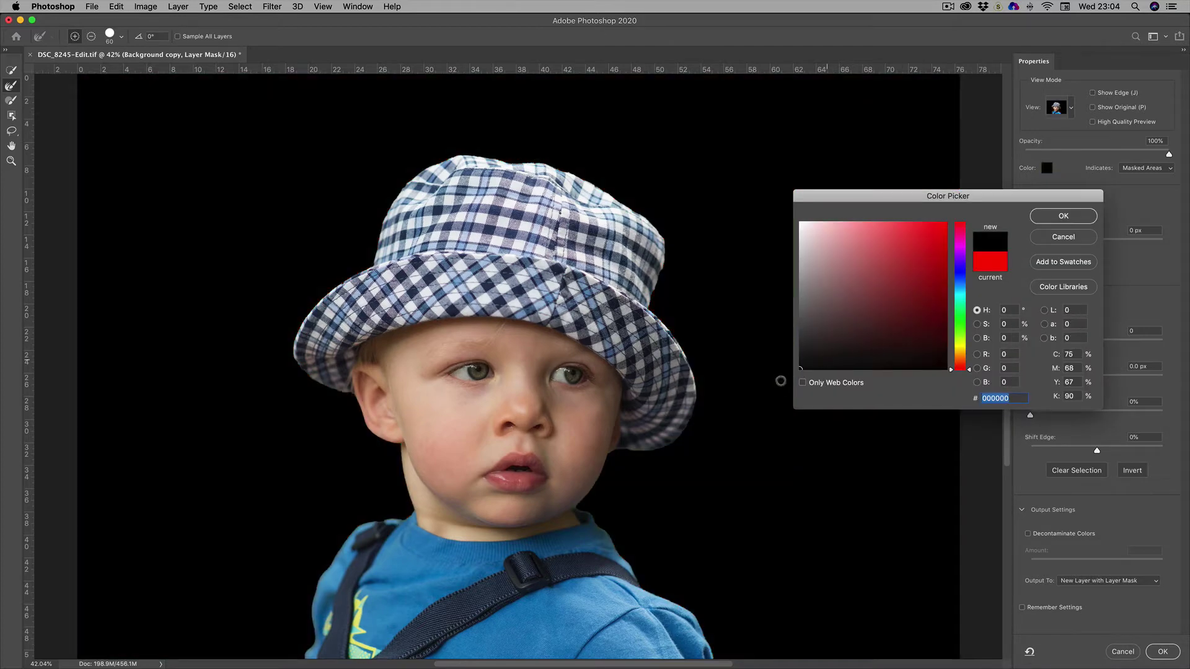
pyautogui.click(1057, 218)
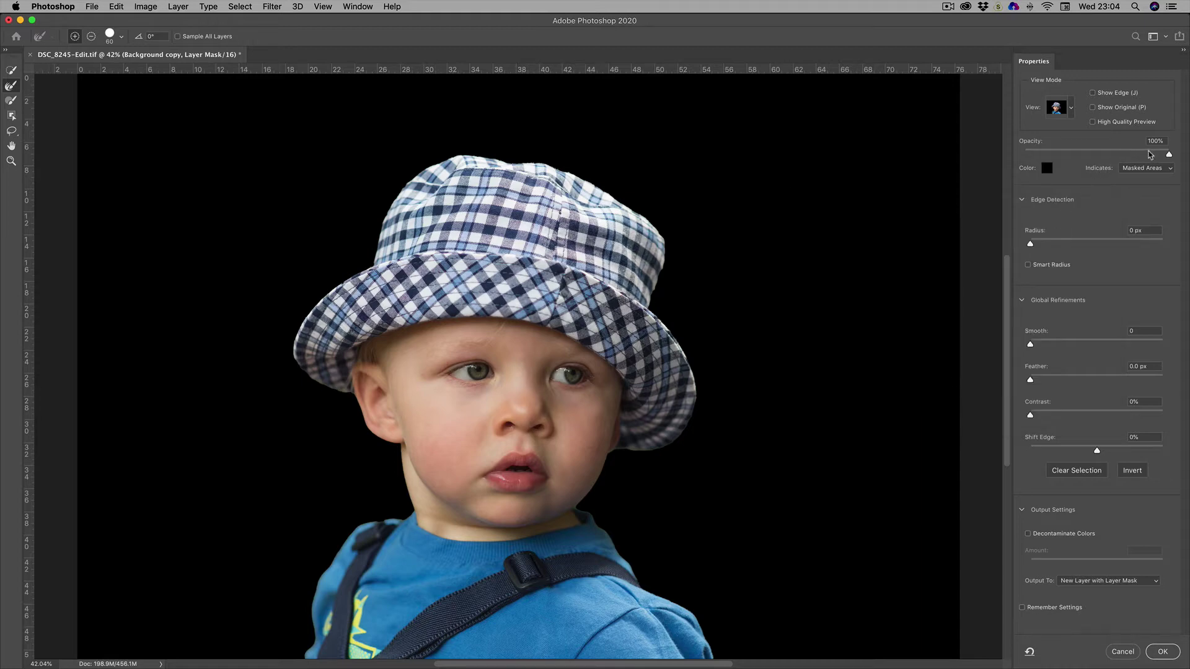
pyautogui.moveTo(1168, 155); pyautogui.dragTo(1125, 160)
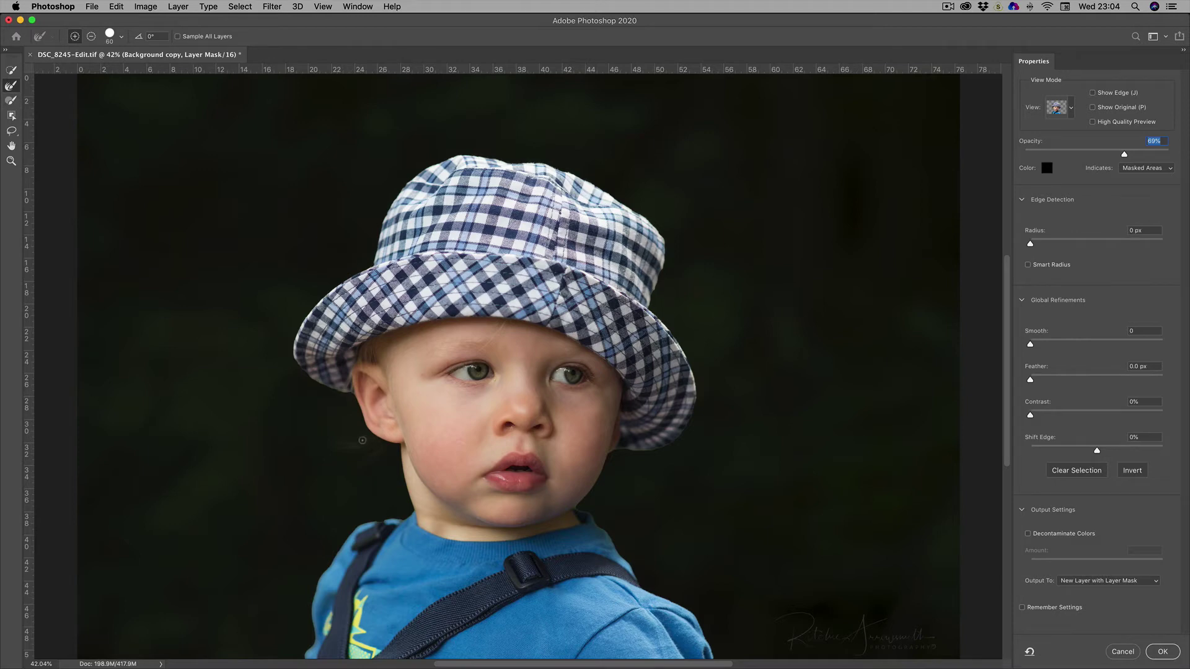
# - Refine the hair and hat edges with a brush size of 100 and output the result to a new layer with layer mask
pyautogui.press(']')
pyautogui.press(']')
pyautogui.press('[')
pyautogui.press('[')
pyautogui.press(']')
pyautogui.press(']')
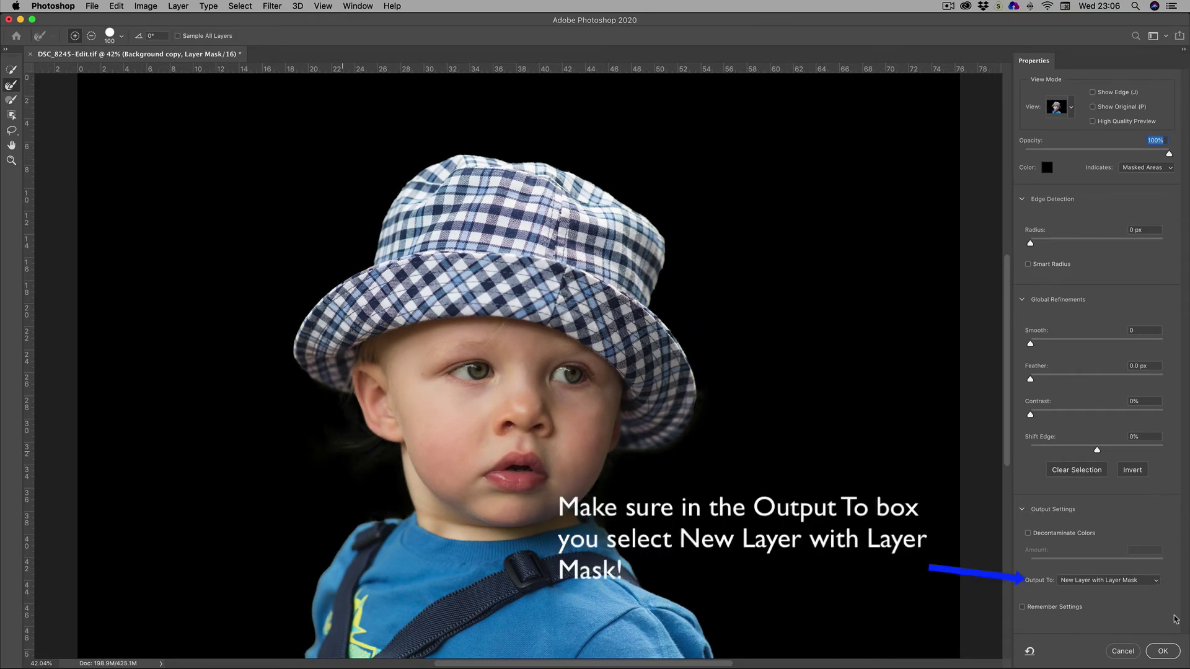
pyautogui.click(1160, 651)
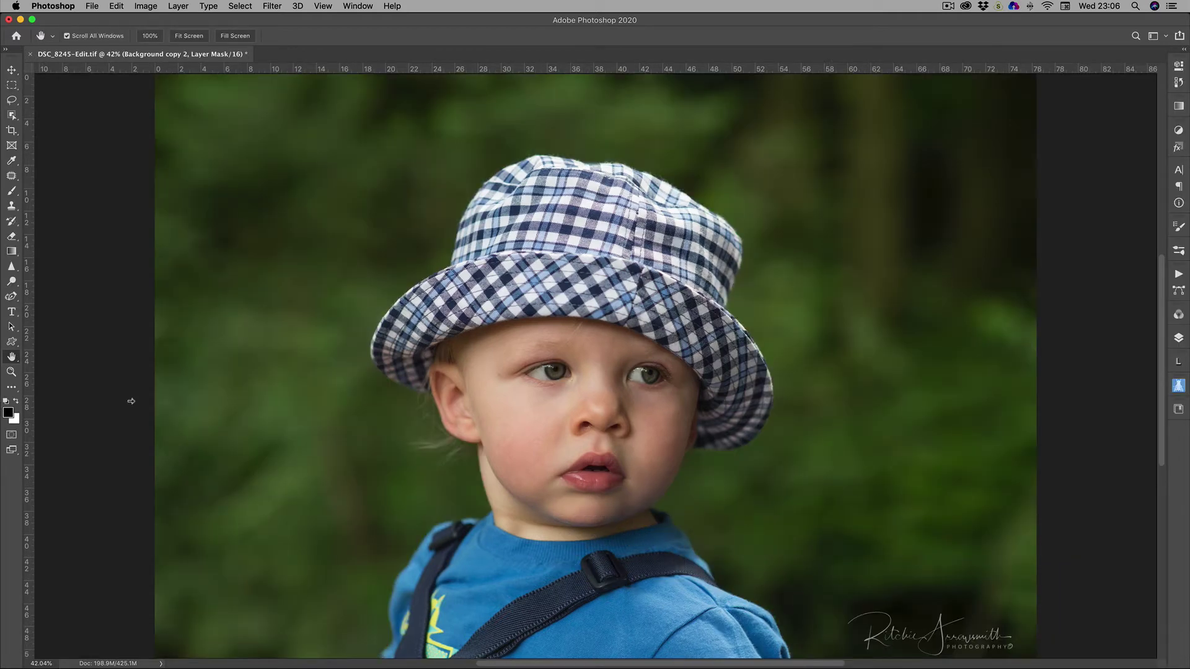
# - Hide the Background layer and paint black on the Background copy 2 mask to clear stray residue beside the cheek and hat brim
pyautogui.click(1176, 339)
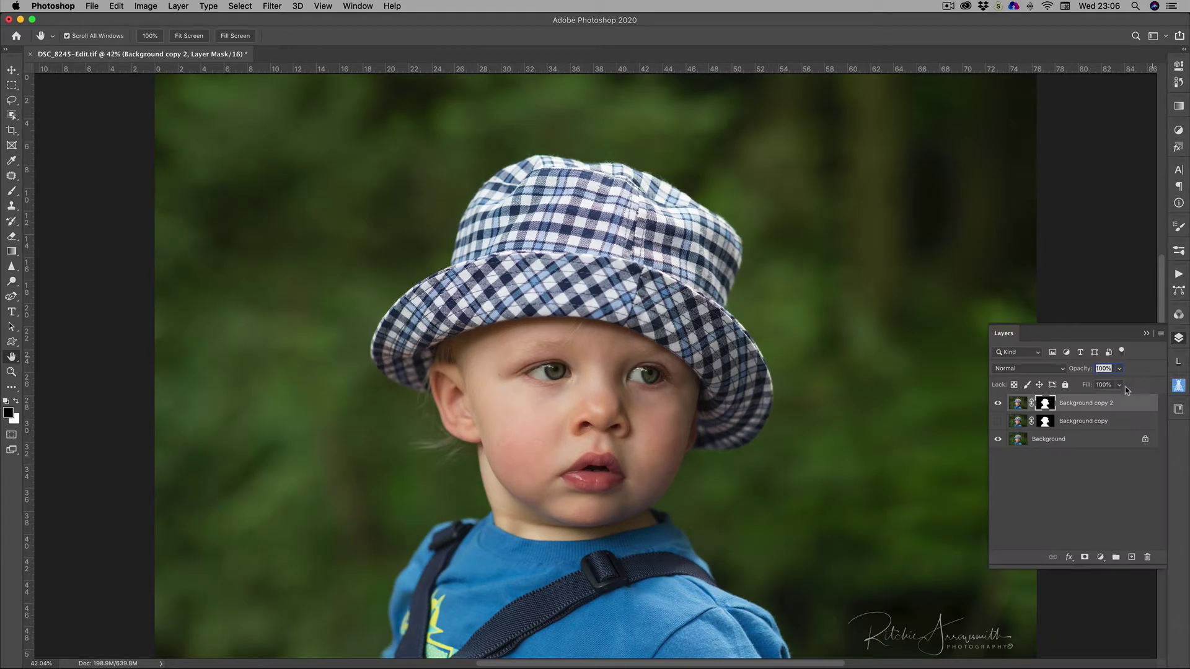
pyautogui.click(998, 440)
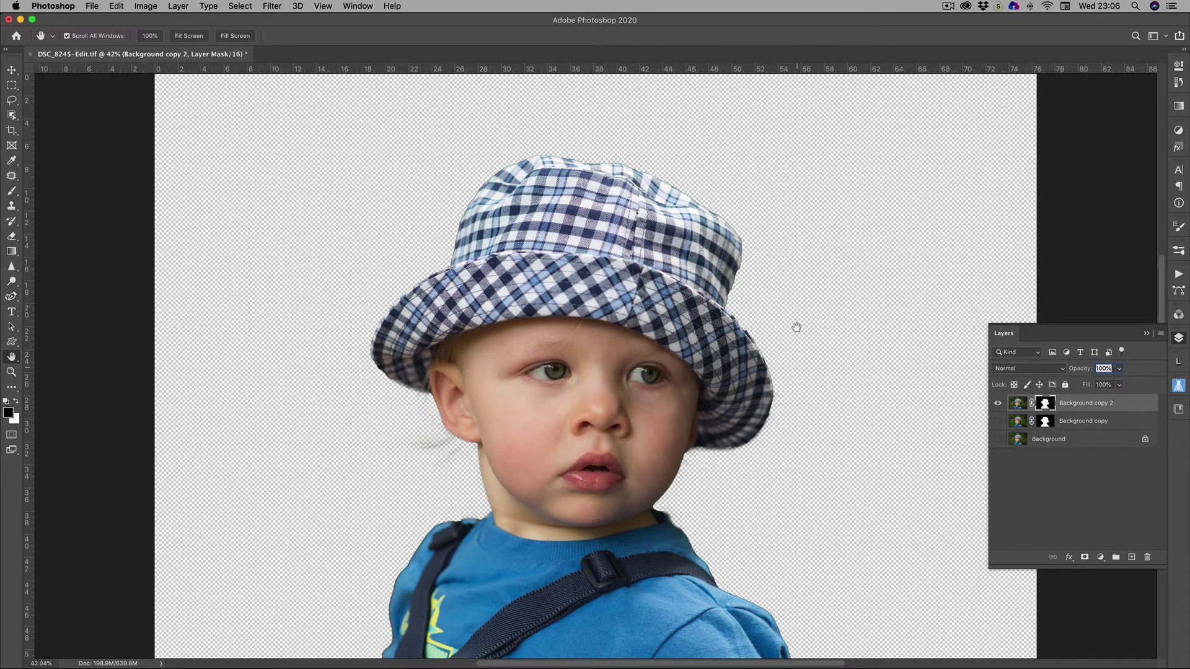
pyautogui.press('z')
pyautogui.press('F7')
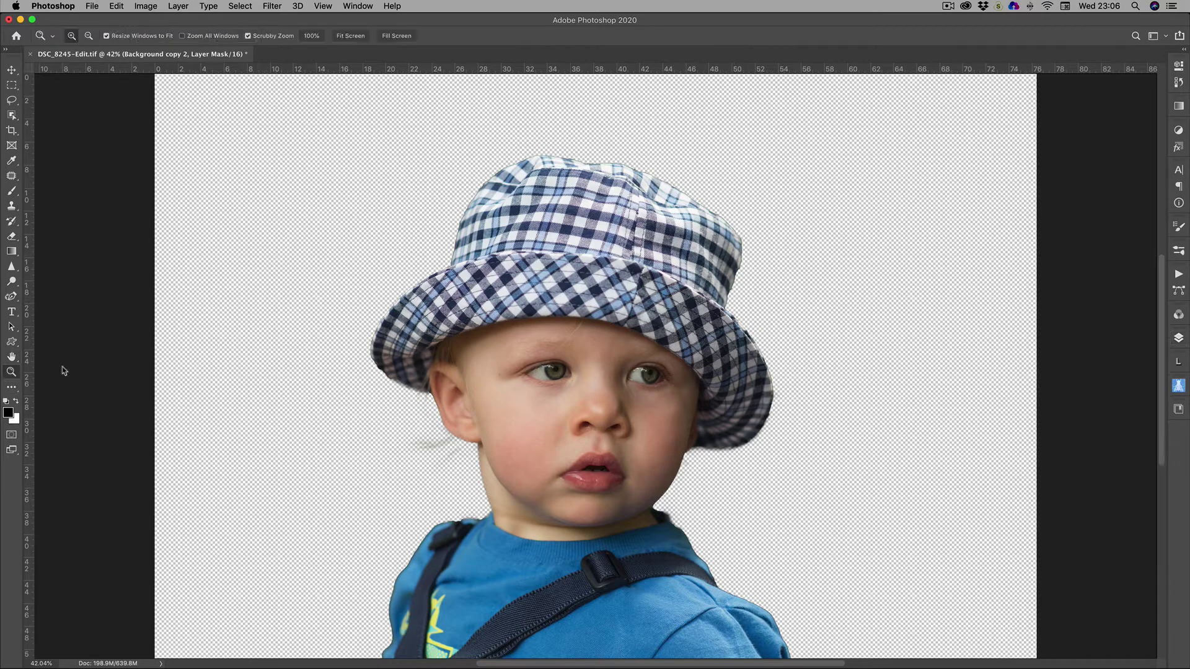
pyautogui.moveTo(711, 456); pyautogui.dragTo(770, 455)
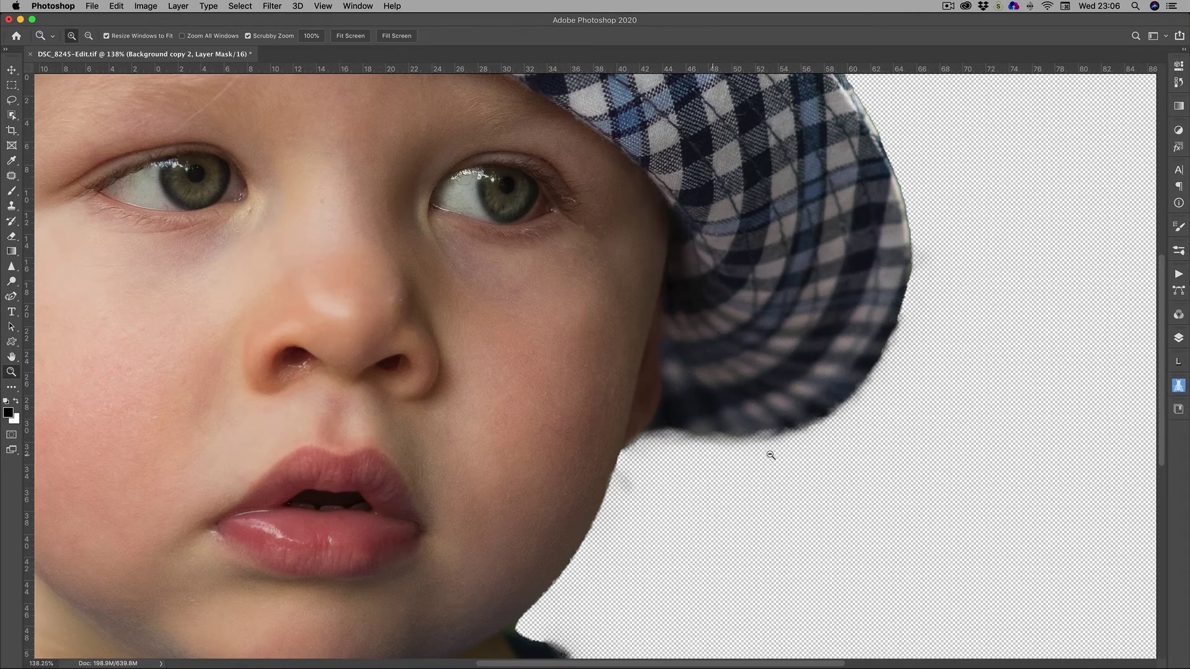
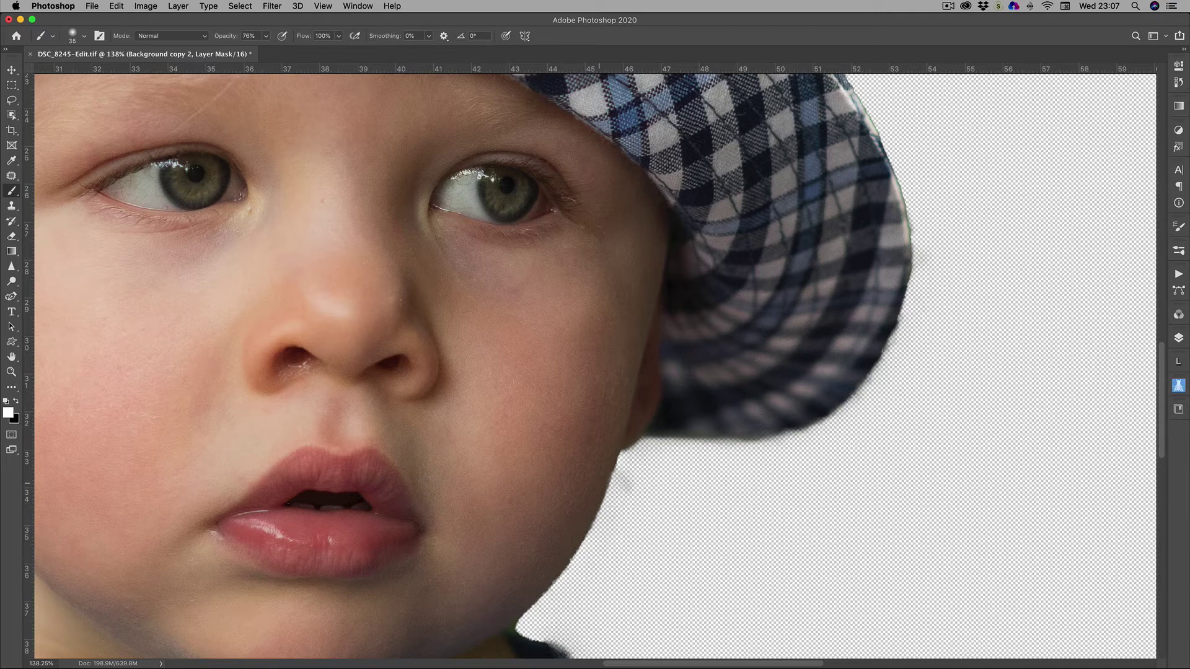
pyautogui.click(16, 402)
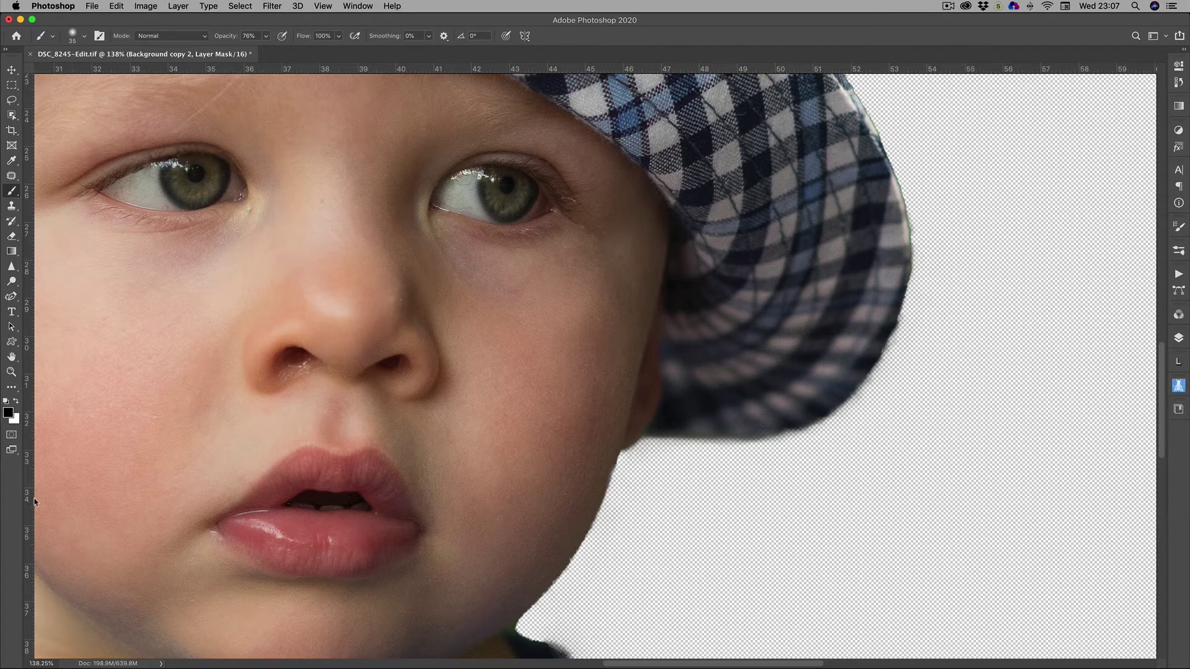
# - Restore the hat brim's lower edge beside the ear by painting white on the mask, raising the brush opacity to 100%
pyautogui.moveTo(258, 446)
pyautogui.mouseDown()
pyautogui.moveTo(566, 364)
pyautogui.moveTo(560, 337)
pyautogui.moveTo(578, 329)
pyautogui.moveTo(648, 412)
pyautogui.moveTo(616, 390)
pyautogui.moveTo(593, 412)
pyautogui.moveTo(497, 395)
pyautogui.moveTo(648, 523)
pyautogui.moveTo(806, 629)
pyautogui.mouseUp()
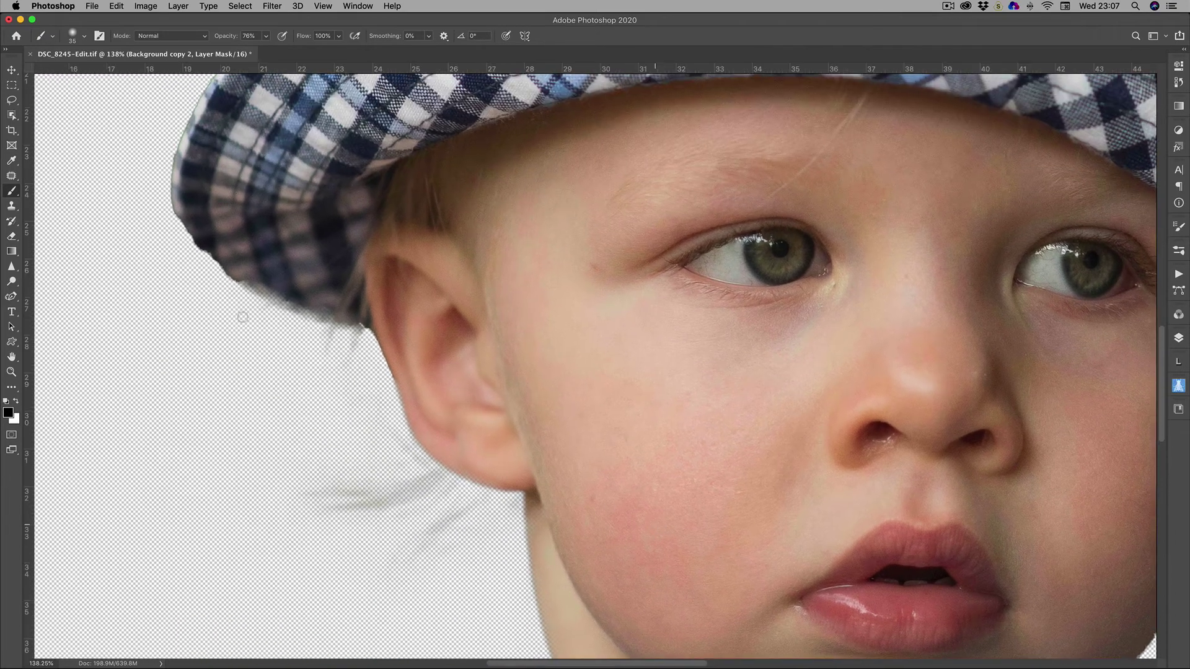
pyautogui.click(16, 402)
pyautogui.moveTo(249, 275)
pyautogui.mouseDown()
pyautogui.moveTo(365, 321)
pyautogui.moveTo(254, 294)
pyautogui.mouseUp()
pyautogui.moveTo(217, 258)
pyautogui.mouseDown()
pyautogui.moveTo(188, 211)
pyautogui.moveTo(205, 245)
pyautogui.mouseUp()
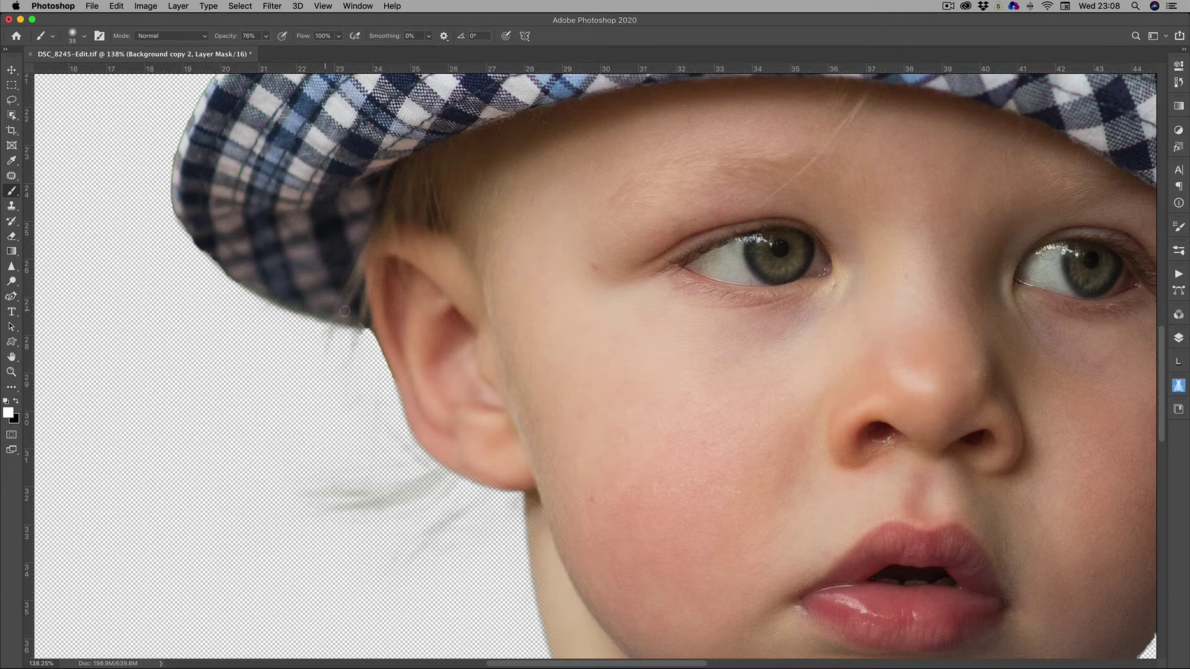
pyautogui.moveTo(266, 40); pyautogui.dragTo(318, 54)
pyautogui.click(212, 246)
pyautogui.moveTo(209, 248)
pyautogui.mouseDown()
pyautogui.moveTo(226, 273)
pyautogui.moveTo(309, 306)
pyautogui.mouseUp()
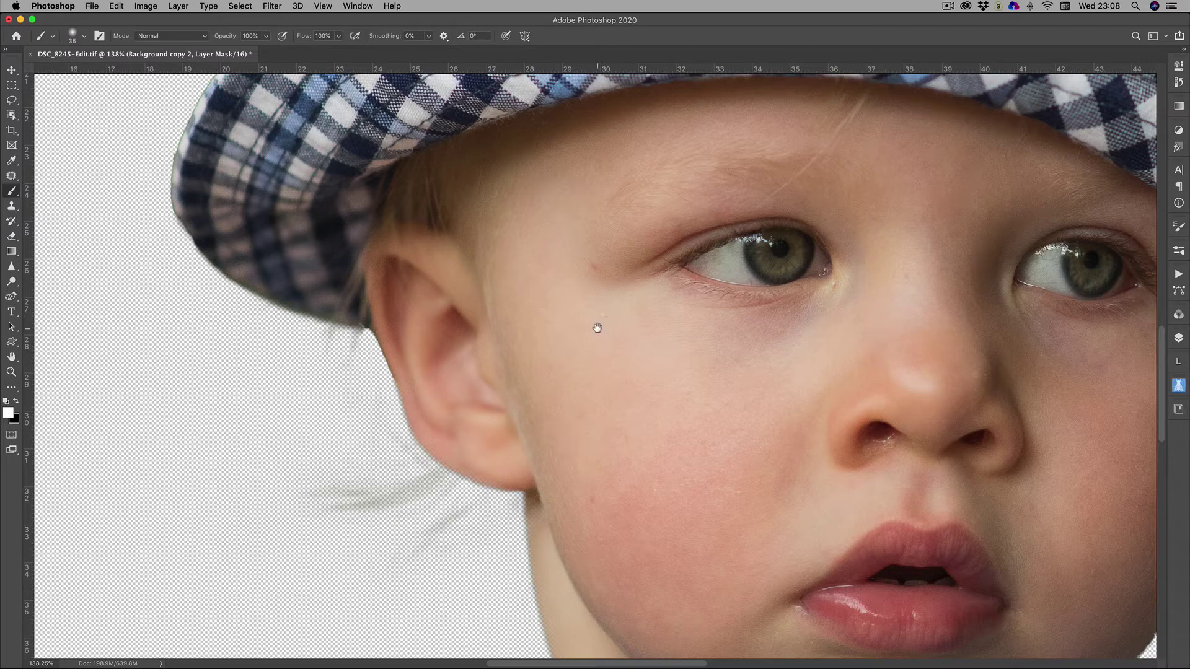
# - Set the brush to Overlay mode, enlarge it, and paint white on the mask to strengthen the wispy hairs below the ear
pyautogui.moveTo(597, 328); pyautogui.dragTo(528, 198)
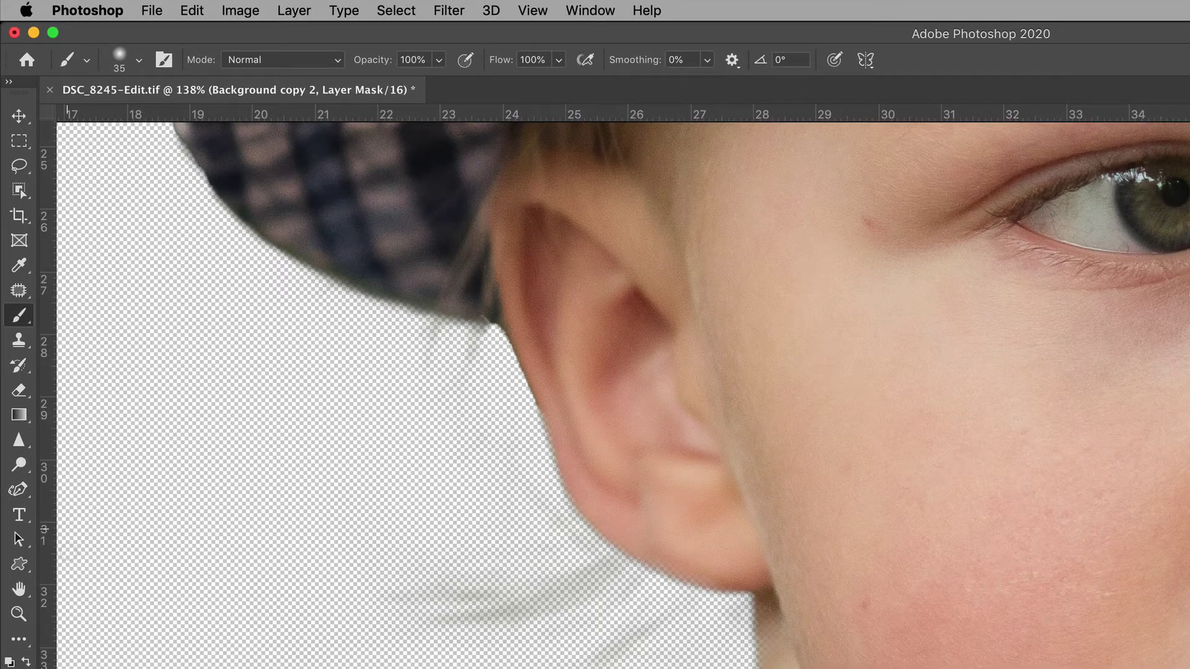
pyautogui.click(275, 60)
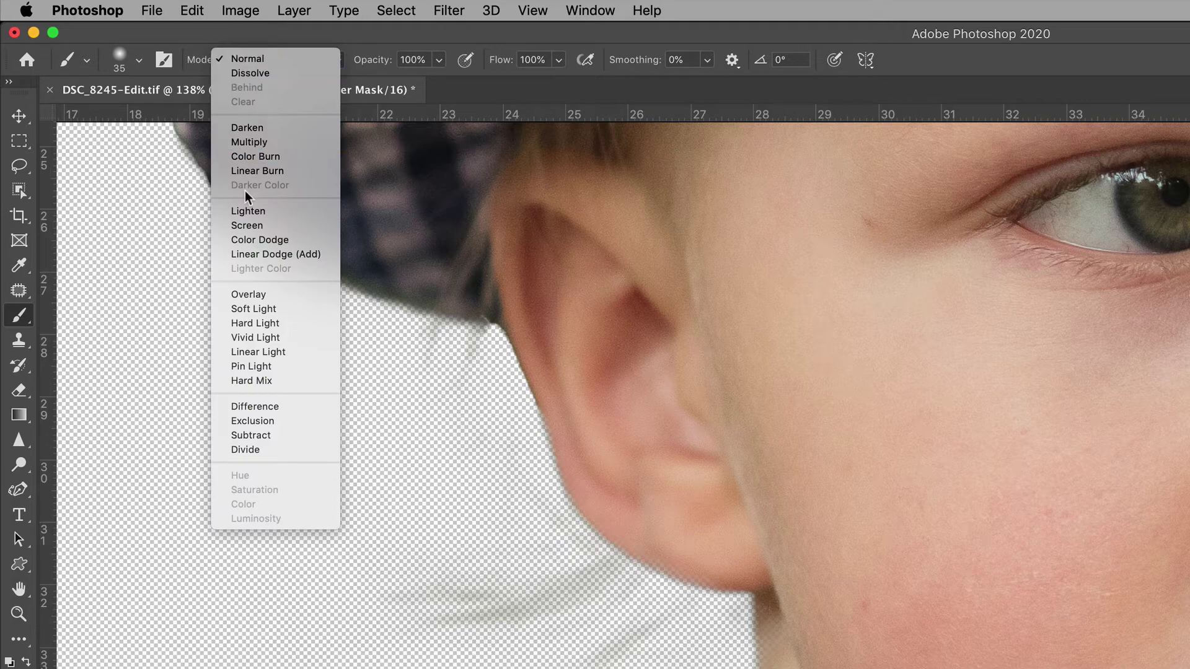
pyautogui.click(263, 296)
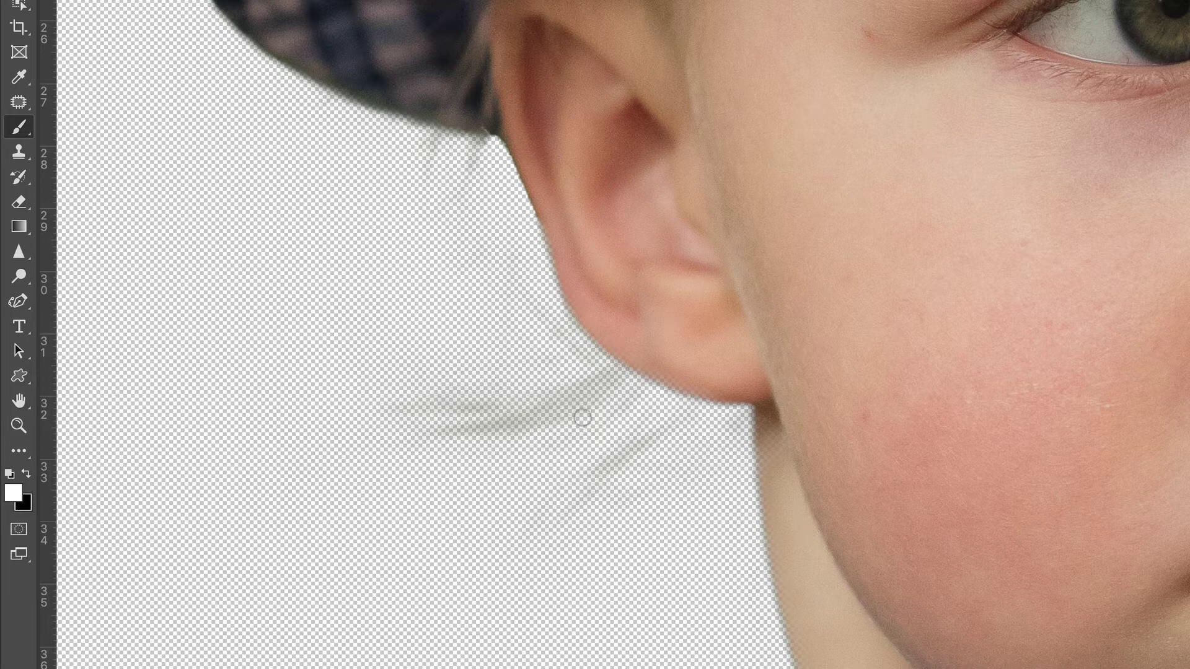
pyautogui.press(']')
pyautogui.press(']')
pyautogui.press(']')
pyautogui.press(']')
pyautogui.moveTo(425, 407)
pyautogui.mouseDown()
pyautogui.moveTo(625, 377)
pyautogui.moveTo(655, 351)
pyautogui.mouseUp()
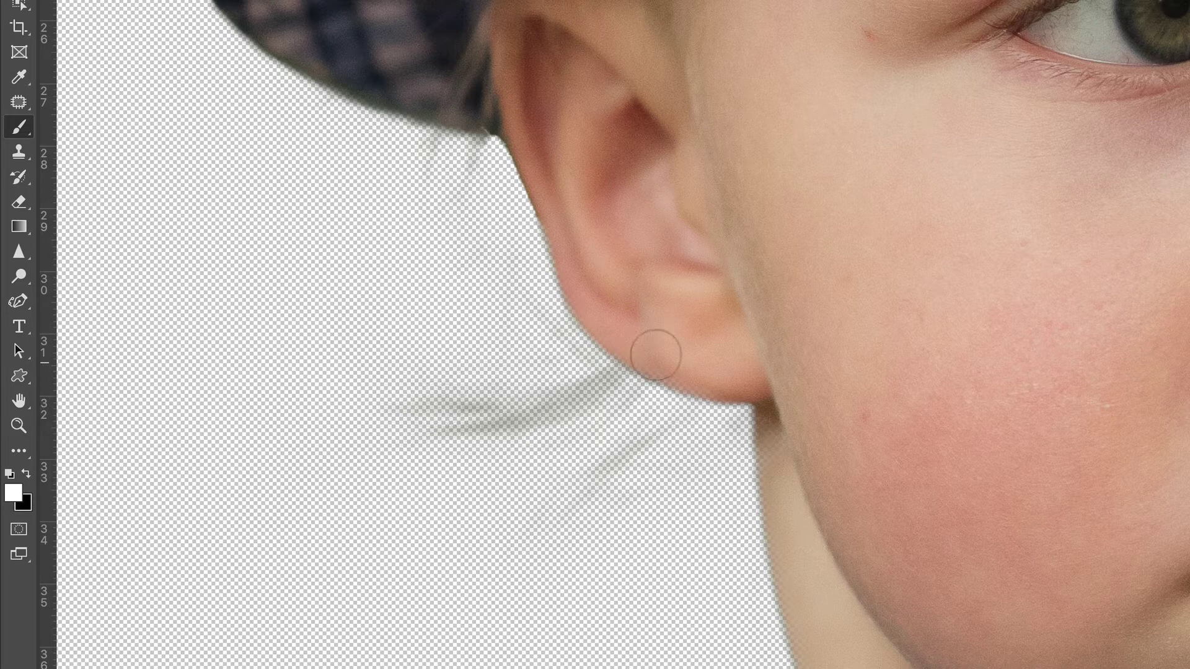
pyautogui.moveTo(630, 396); pyautogui.dragTo(575, 414)
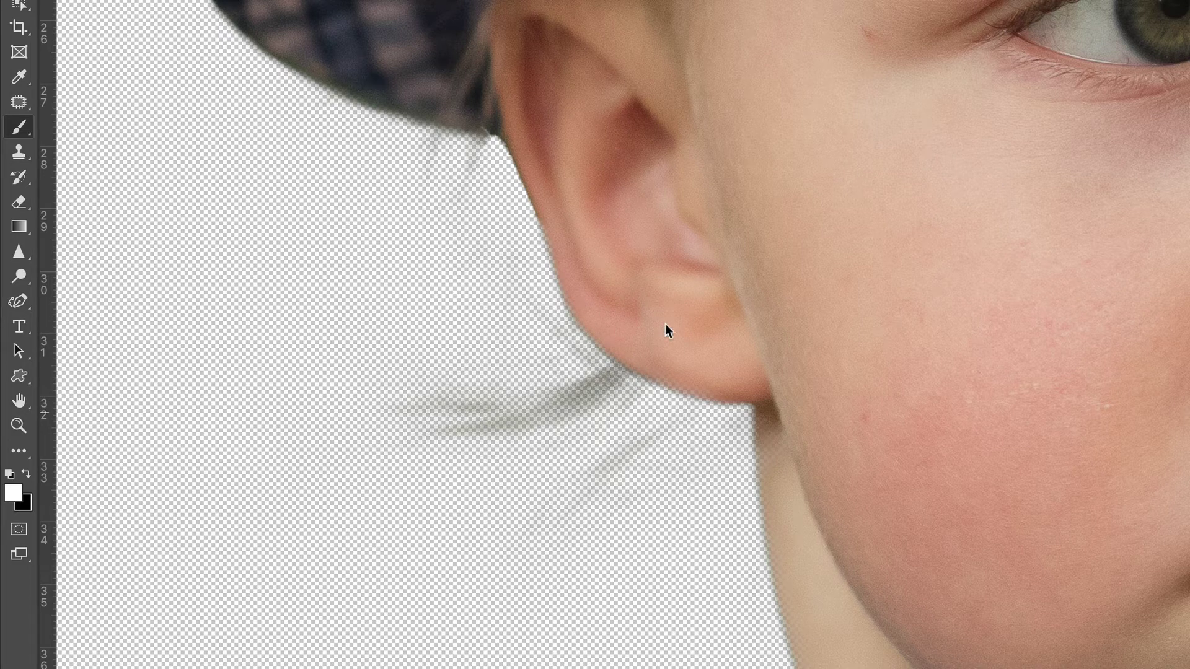
pyautogui.moveTo(491, 448)
pyautogui.mouseDown()
pyautogui.moveTo(586, 420)
pyautogui.moveTo(726, 274)
pyautogui.moveTo(690, 397)
pyautogui.moveTo(556, 479)
pyautogui.moveTo(739, 351)
pyautogui.moveTo(699, 402)
pyautogui.moveTo(564, 518)
pyautogui.moveTo(712, 370)
pyautogui.moveTo(646, 408)
pyautogui.moveTo(616, 398)
pyautogui.moveTo(660, 355)
pyautogui.moveTo(621, 362)
pyautogui.moveTo(697, 366)
pyautogui.mouseUp()
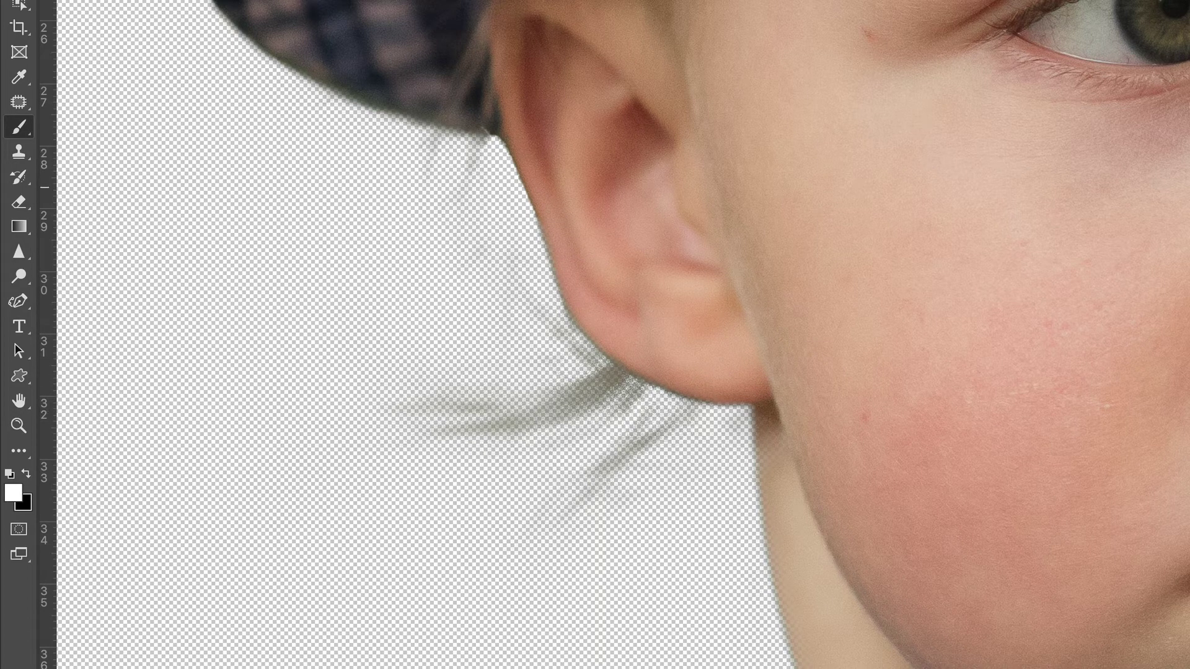
# - Paint black on the mask in Overlay mode to clean up the shirt's collar and shoulder edge below the hat brim
pyautogui.press('h')
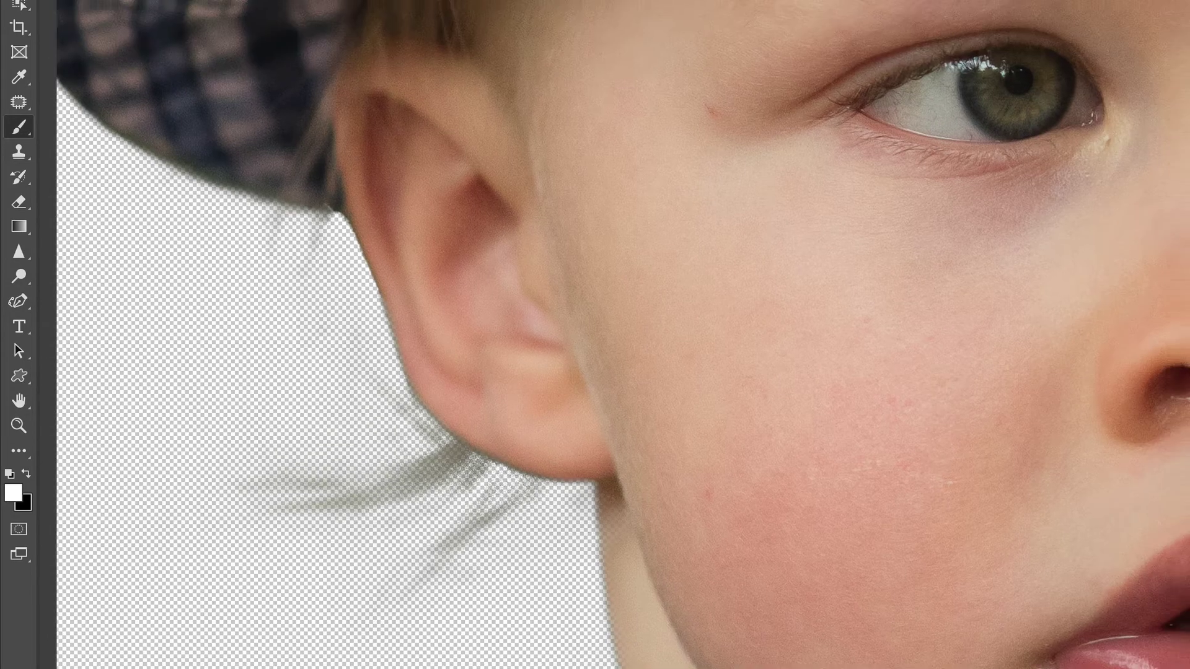
pyautogui.moveTo(909, 425); pyautogui.dragTo(1070, 233)
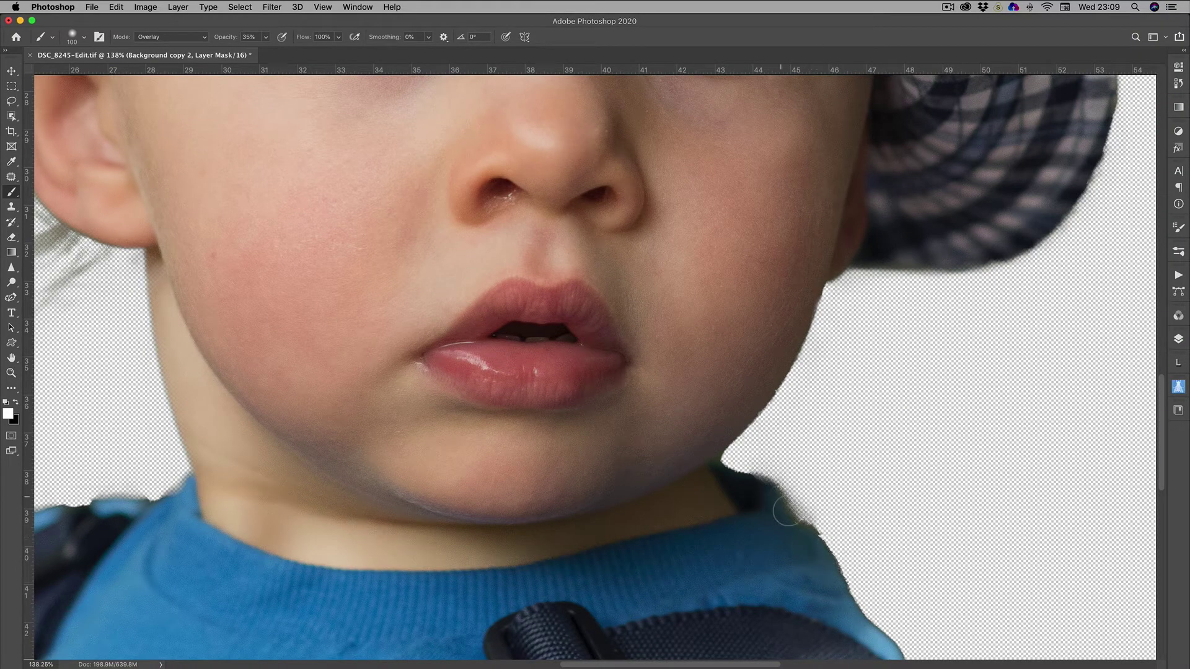
pyautogui.click(17, 403)
pyautogui.moveTo(830, 515)
pyautogui.mouseDown()
pyautogui.moveTo(798, 493)
pyautogui.moveTo(806, 507)
pyautogui.moveTo(830, 523)
pyautogui.moveTo(757, 451)
pyautogui.moveTo(789, 446)
pyautogui.moveTo(743, 454)
pyautogui.moveTo(774, 468)
pyautogui.moveTo(749, 443)
pyautogui.moveTo(886, 575)
pyautogui.mouseUp()
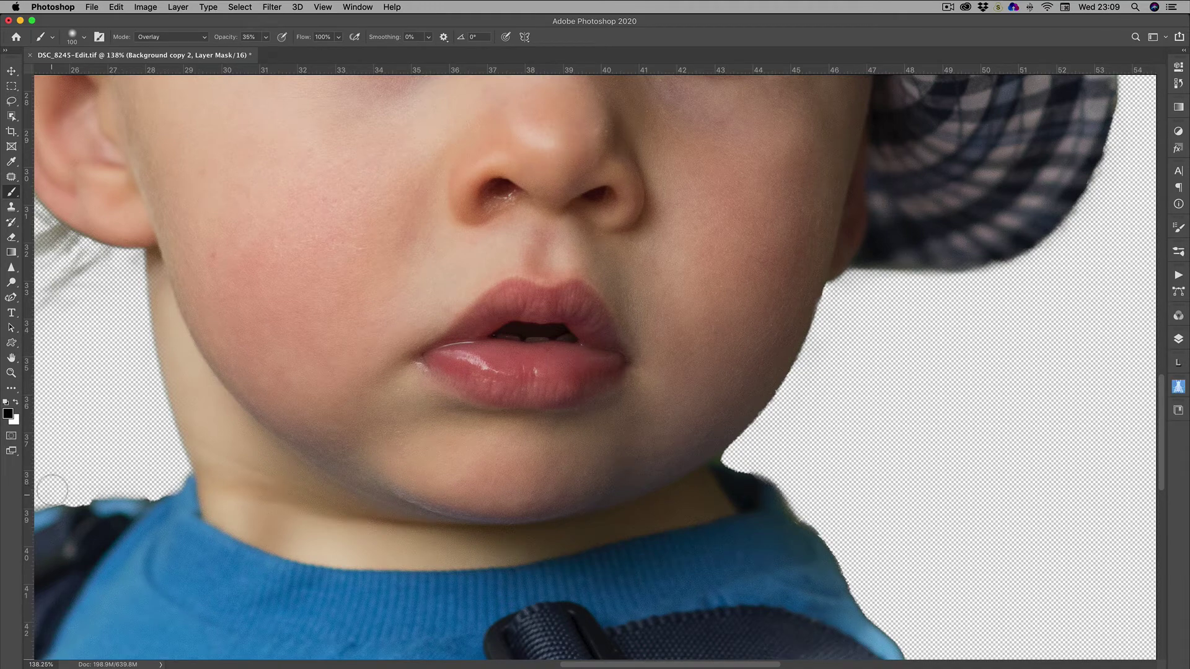
# - Choose the Blur tool and reduce its brush size for the mask edge at the shoulder, ending back on the Brush tool
pyautogui.moveTo(177, 408); pyautogui.dragTo(540, 348)
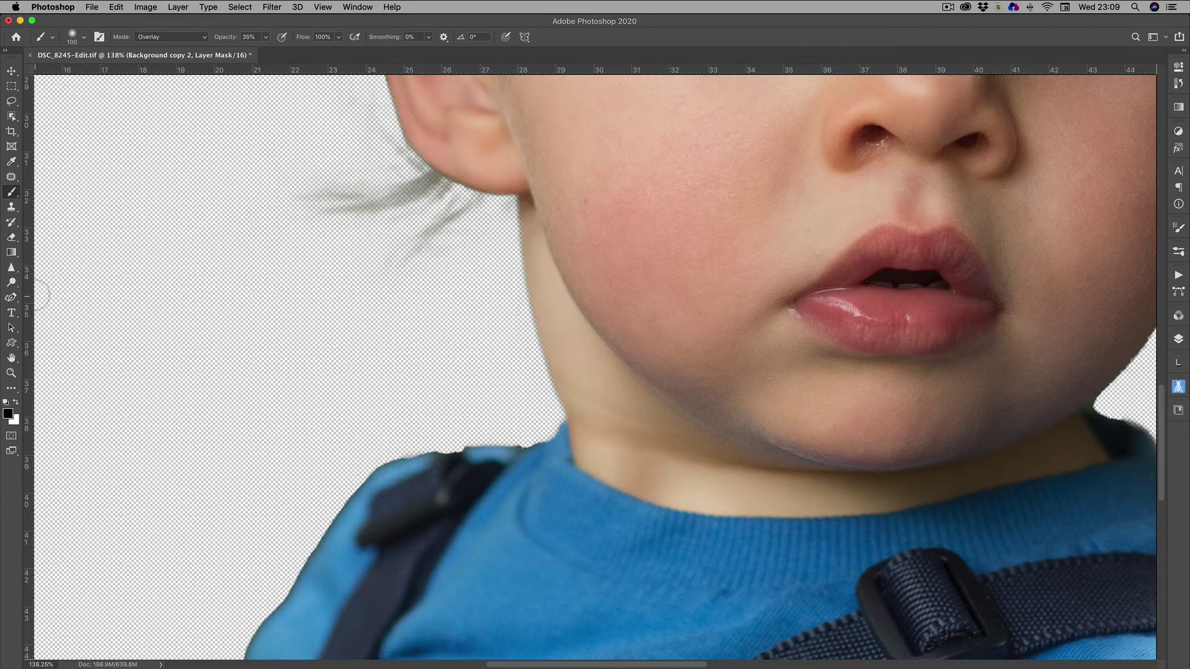
pyautogui.click(11, 268)
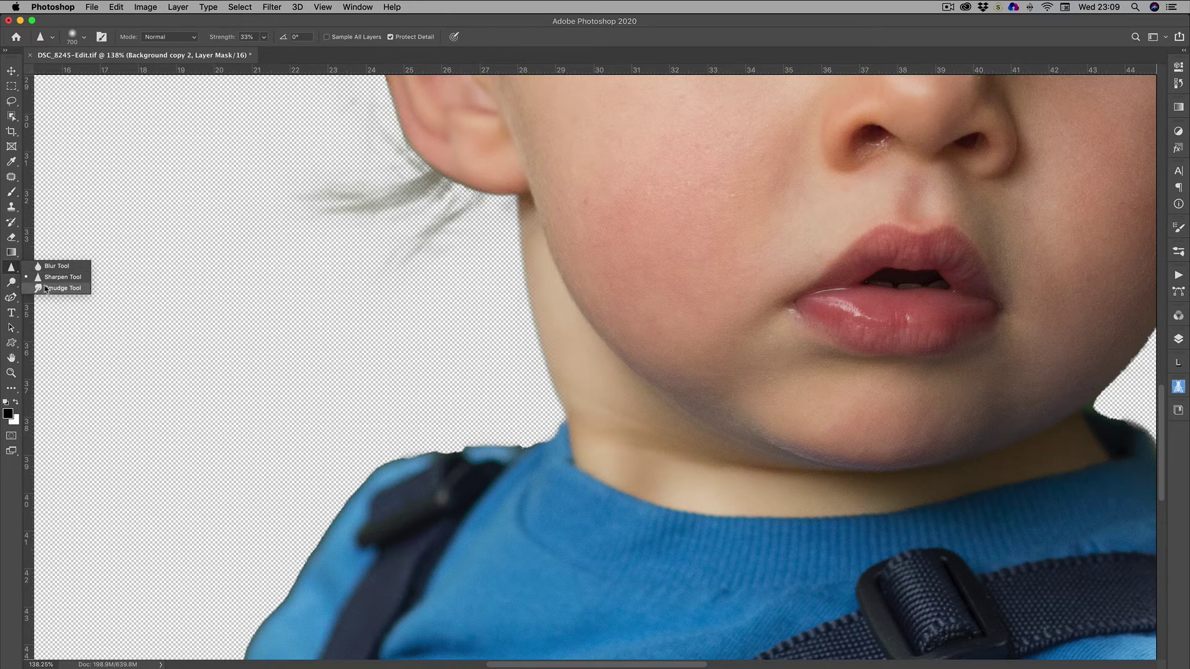
pyautogui.click(56, 266)
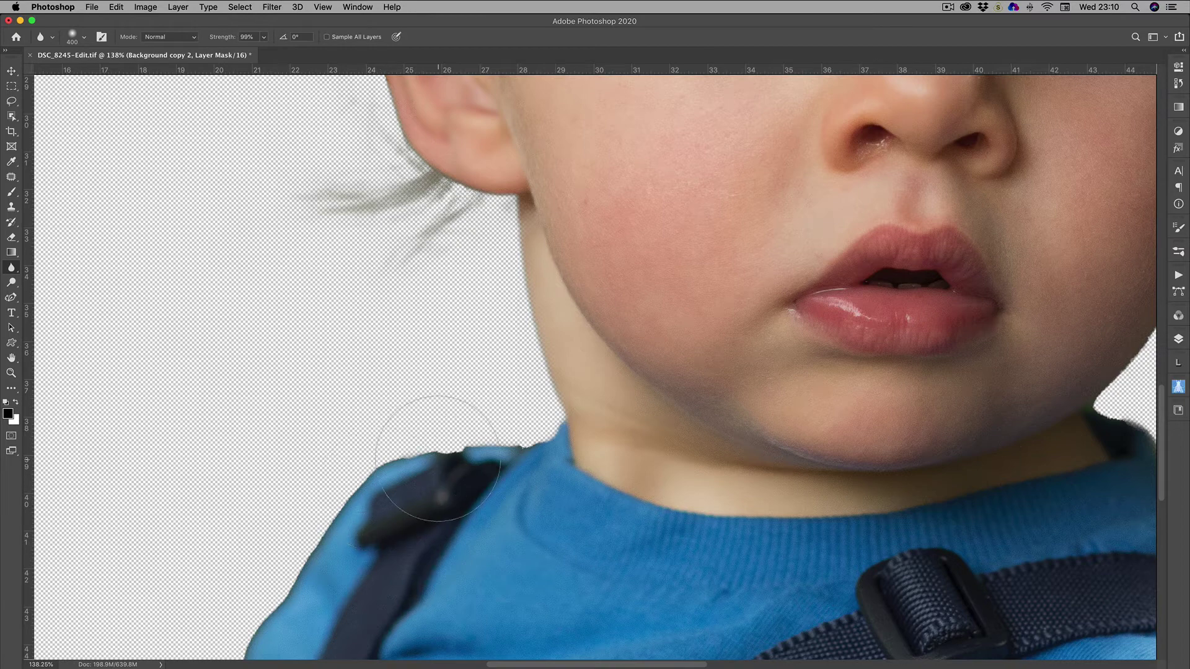
pyautogui.press('[')
pyautogui.press('[')
pyautogui.press('[')
pyautogui.press('[')
pyautogui.press('[')
pyautogui.press('[')
pyautogui.press('[')
pyautogui.press('[')
pyautogui.press('[')
pyautogui.press('[')
pyautogui.press('[')
pyautogui.press('b')
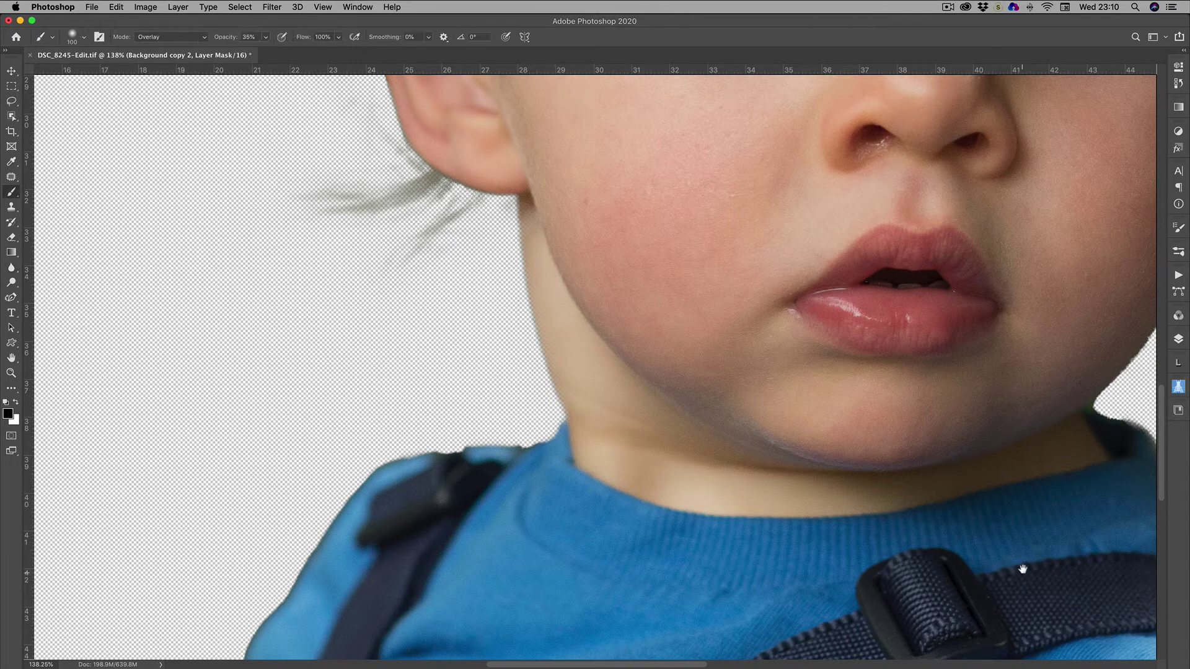
# - Fit the cutout in view, switch to Lightroom Classic and browse the Christmas photos, selecting the silver bauble shot DSC_0190.NEF
pyautogui.moveTo(1046, 539)
pyautogui.mouseDown()
pyautogui.moveTo(531, 600)
pyautogui.moveTo(464, 640)
pyautogui.mouseUp()
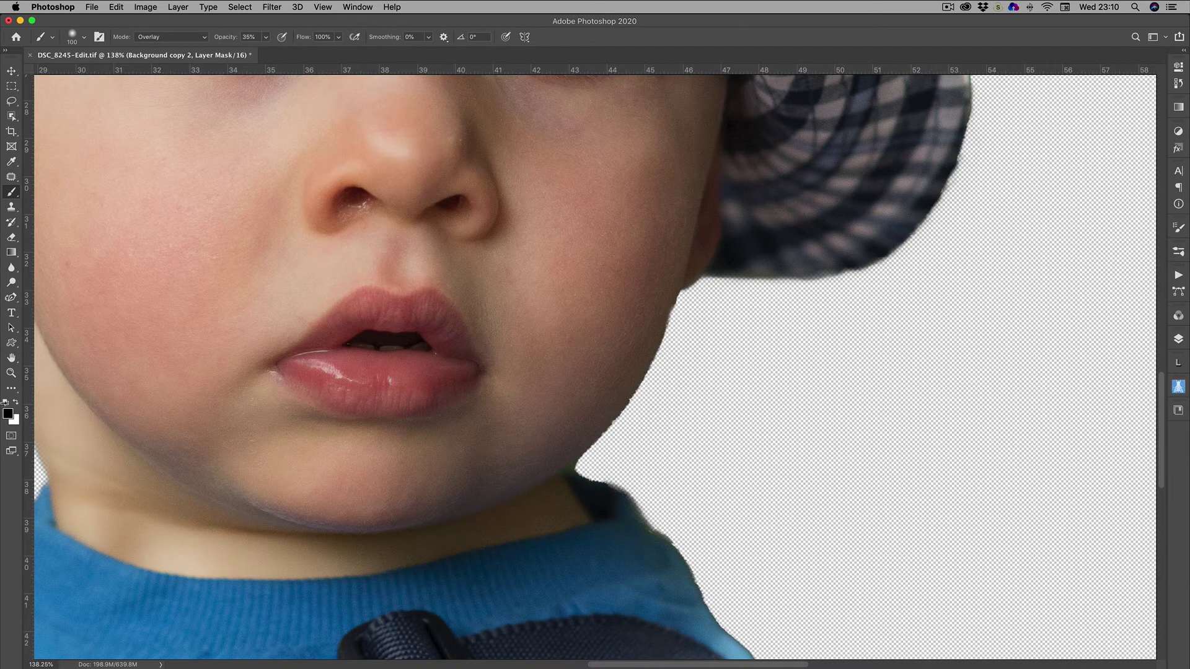
pyautogui.doubleClick(12, 358)
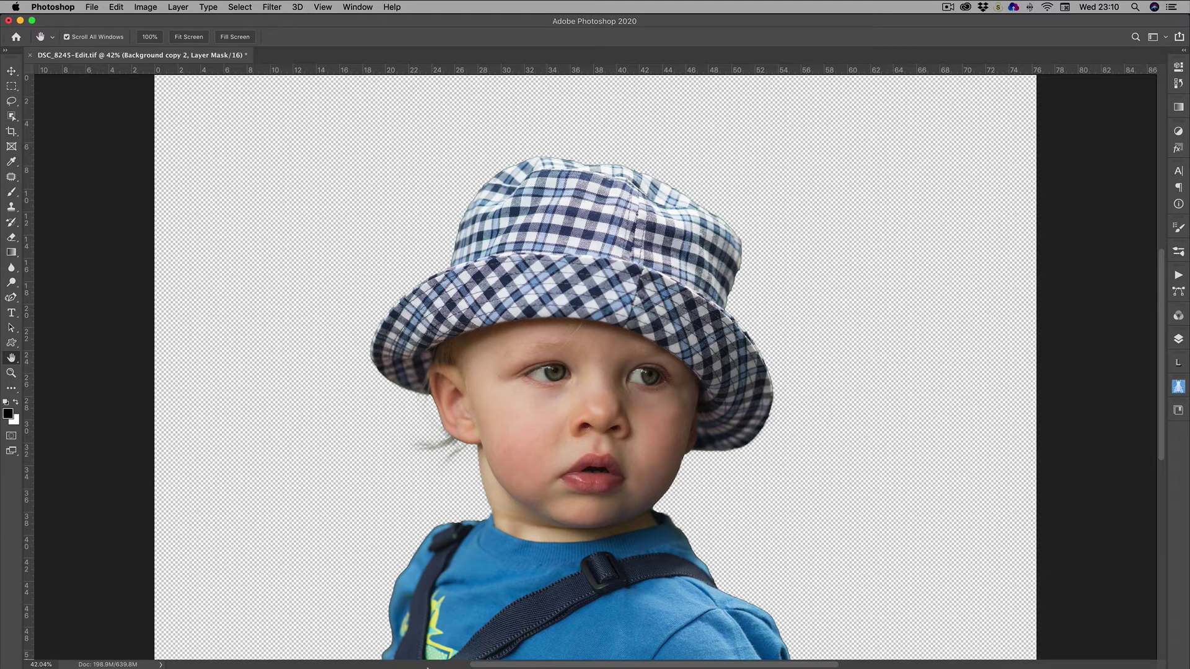
pyautogui.moveTo(428, 667)
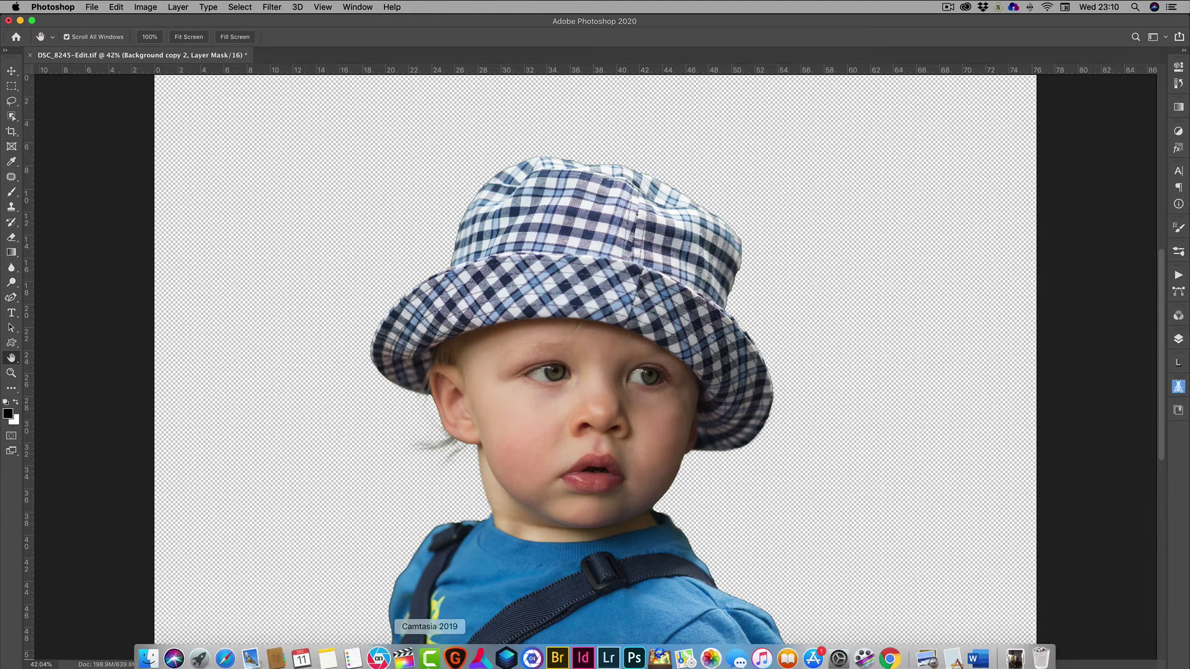
pyautogui.click(609, 653)
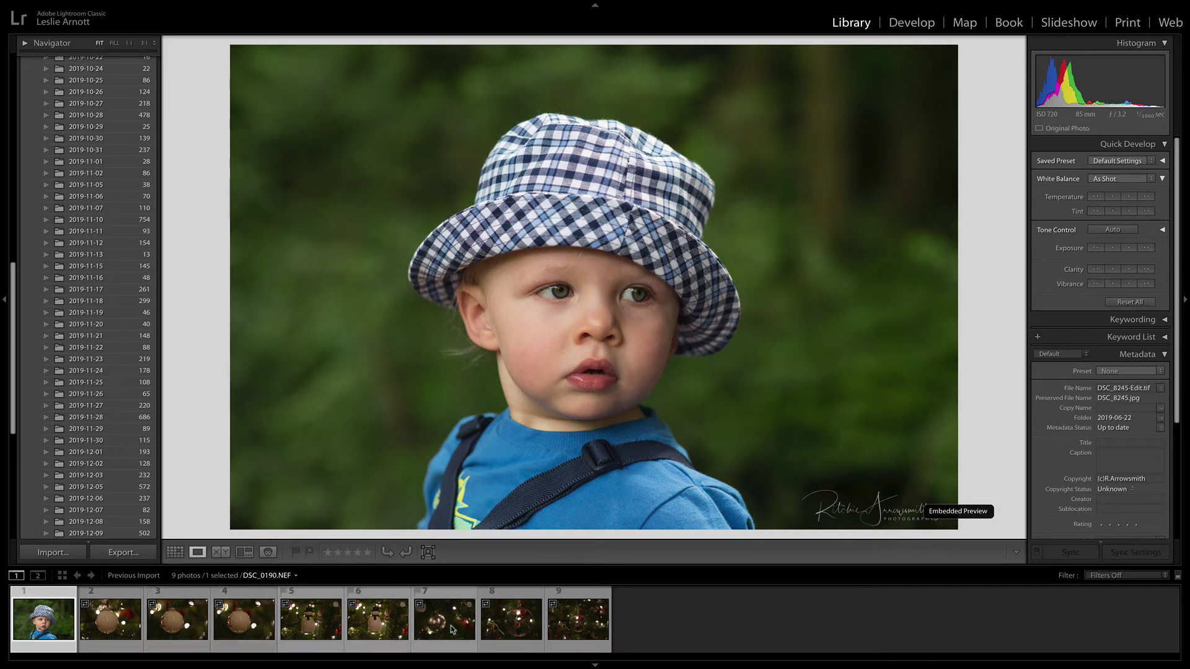
pyautogui.click(509, 623)
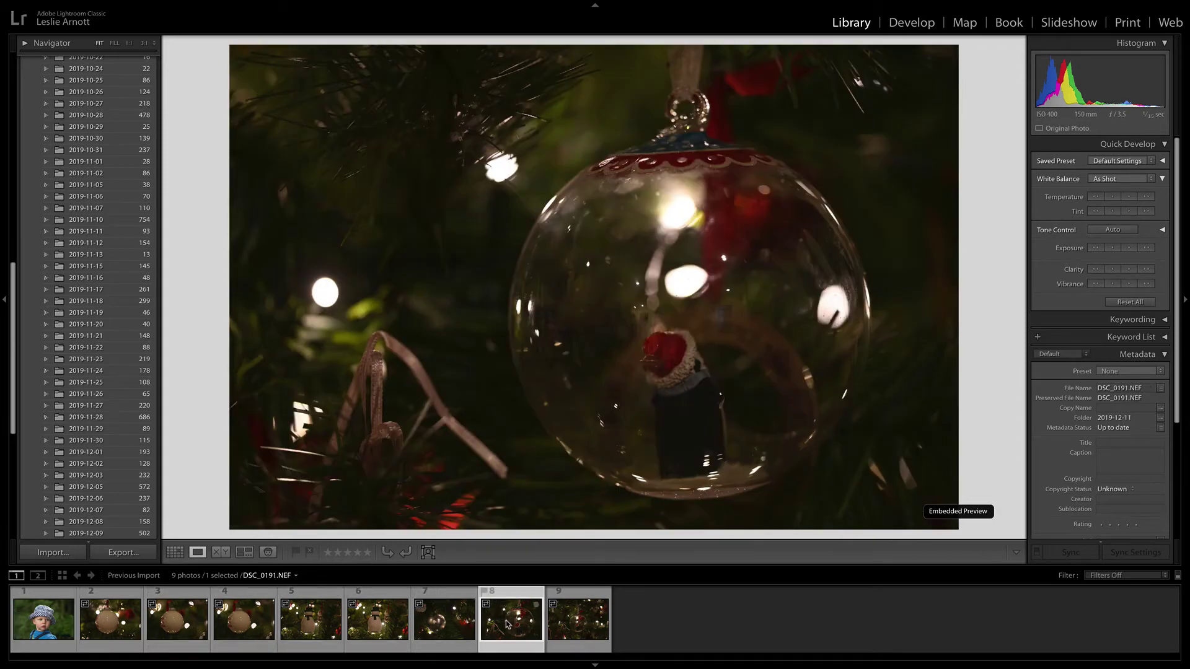
pyautogui.click(379, 632)
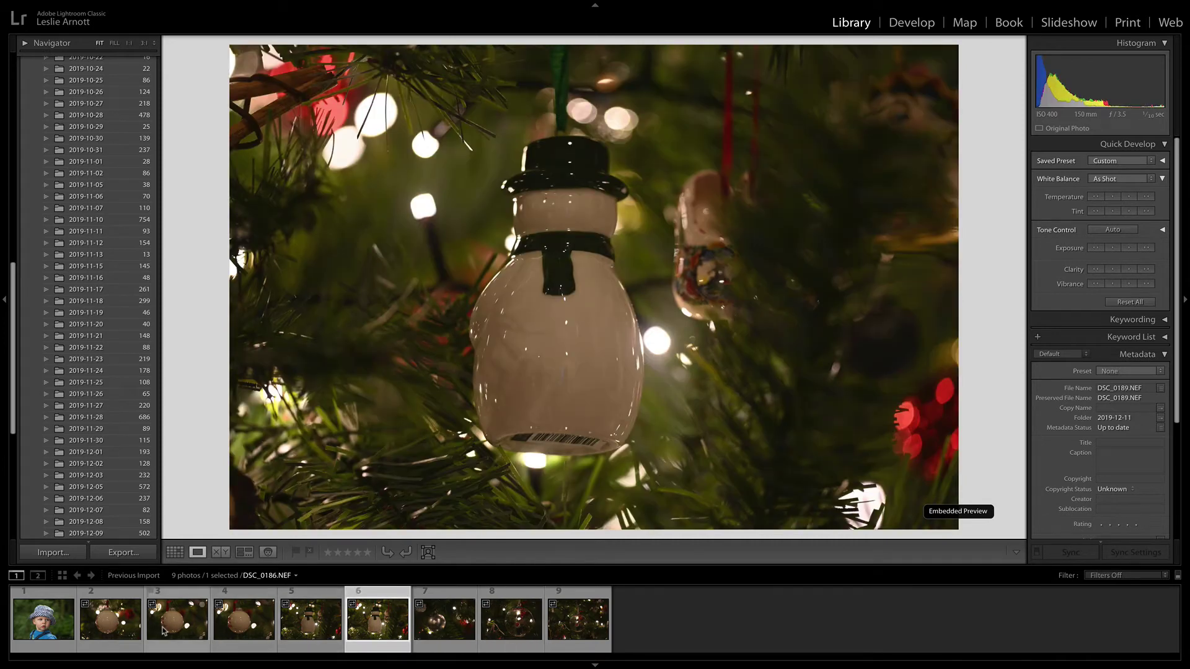
pyautogui.click(164, 629)
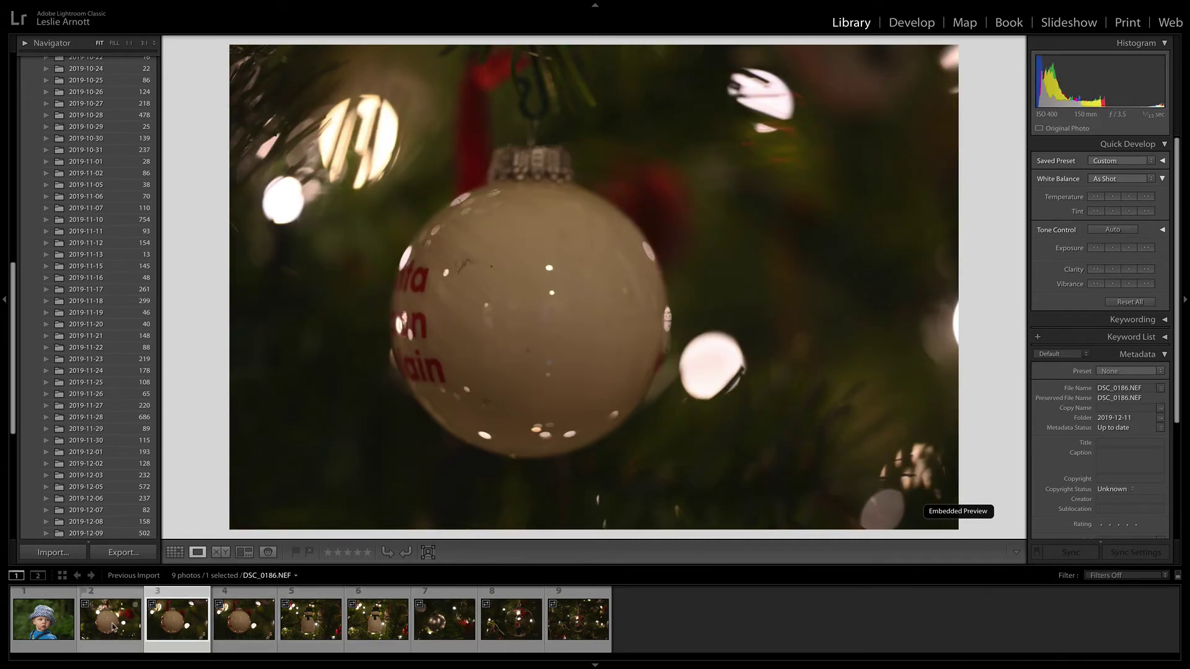
pyautogui.click(113, 627)
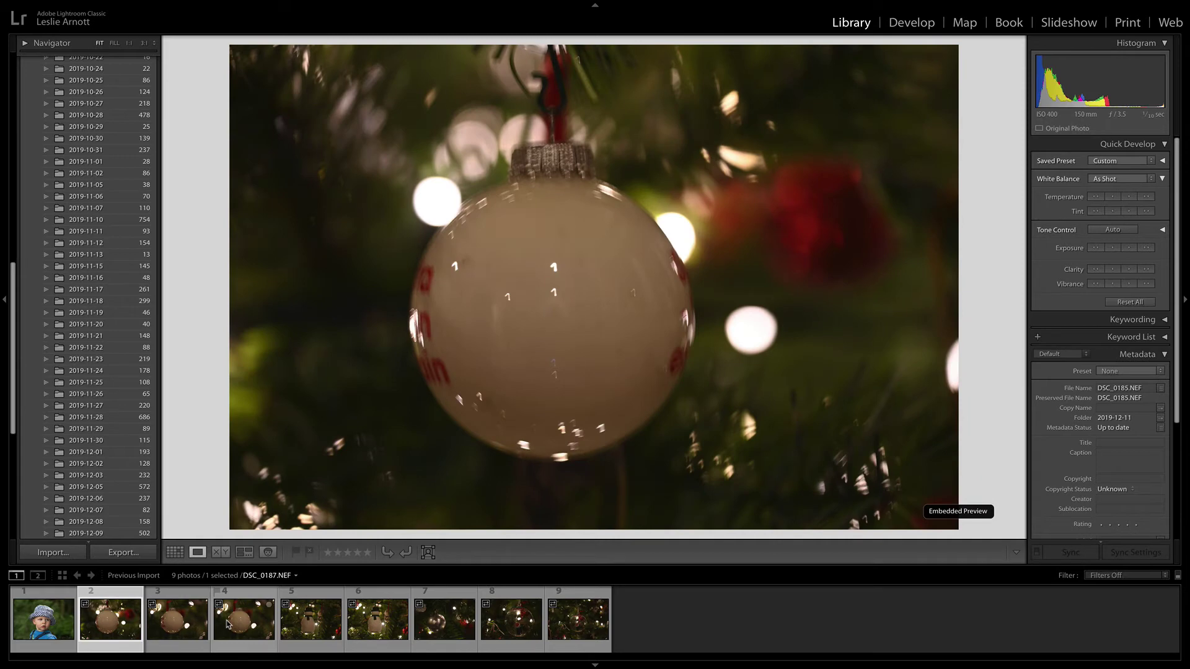
pyautogui.click(443, 621)
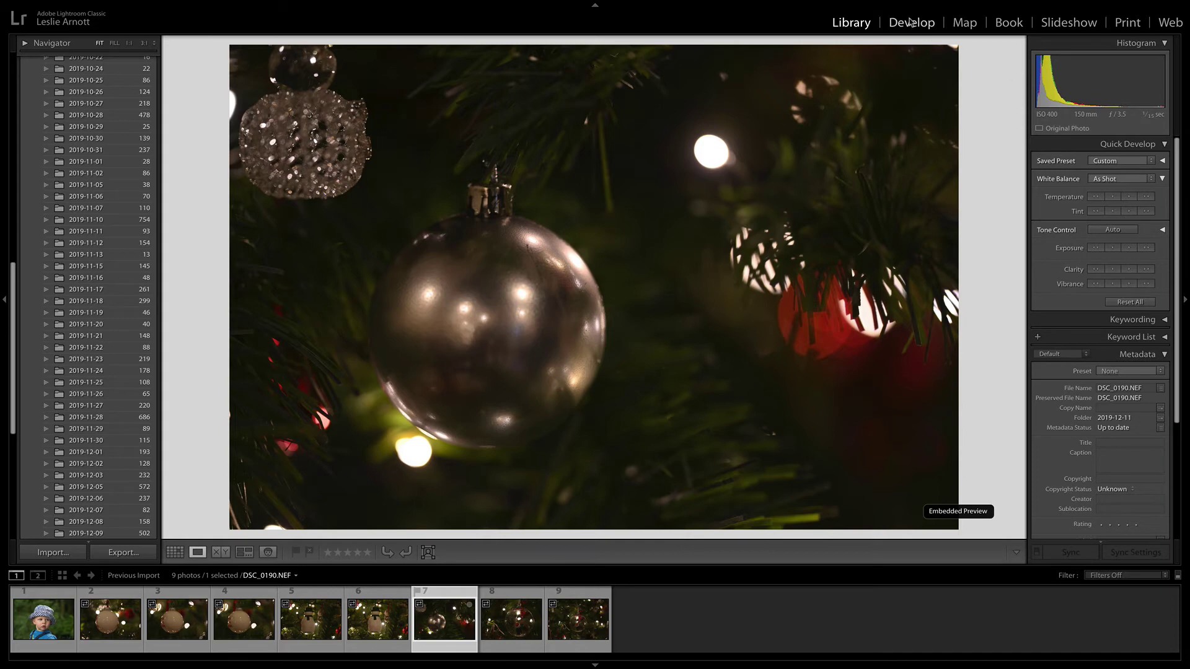
# - Develop the bauble photo with Exposure +1.36, Highlights -66 and Tint +42
pyautogui.click(925, 28)
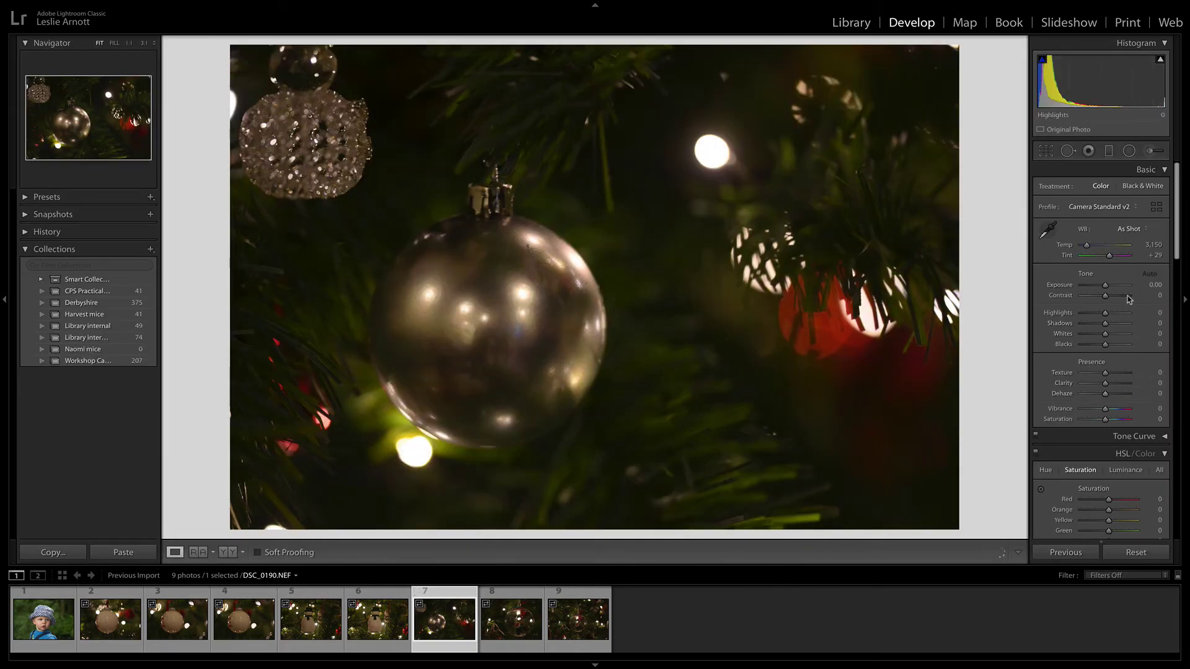
pyautogui.moveTo(1104, 285); pyautogui.dragTo(1089, 315)
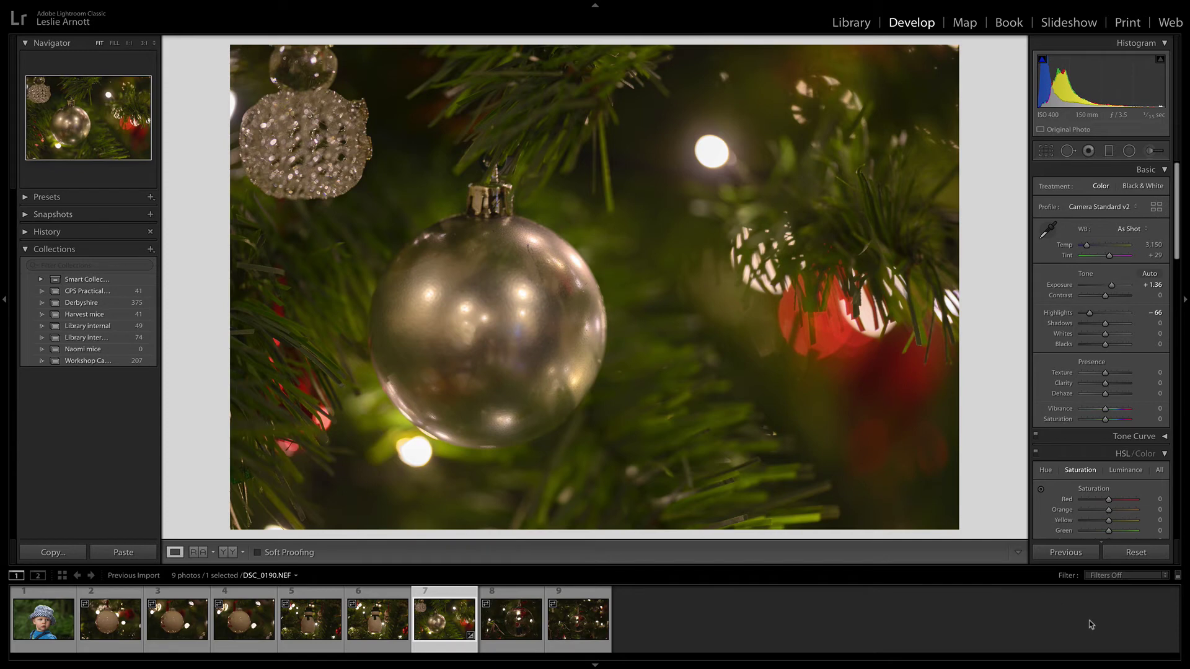
pyautogui.rightClick(548, 288)
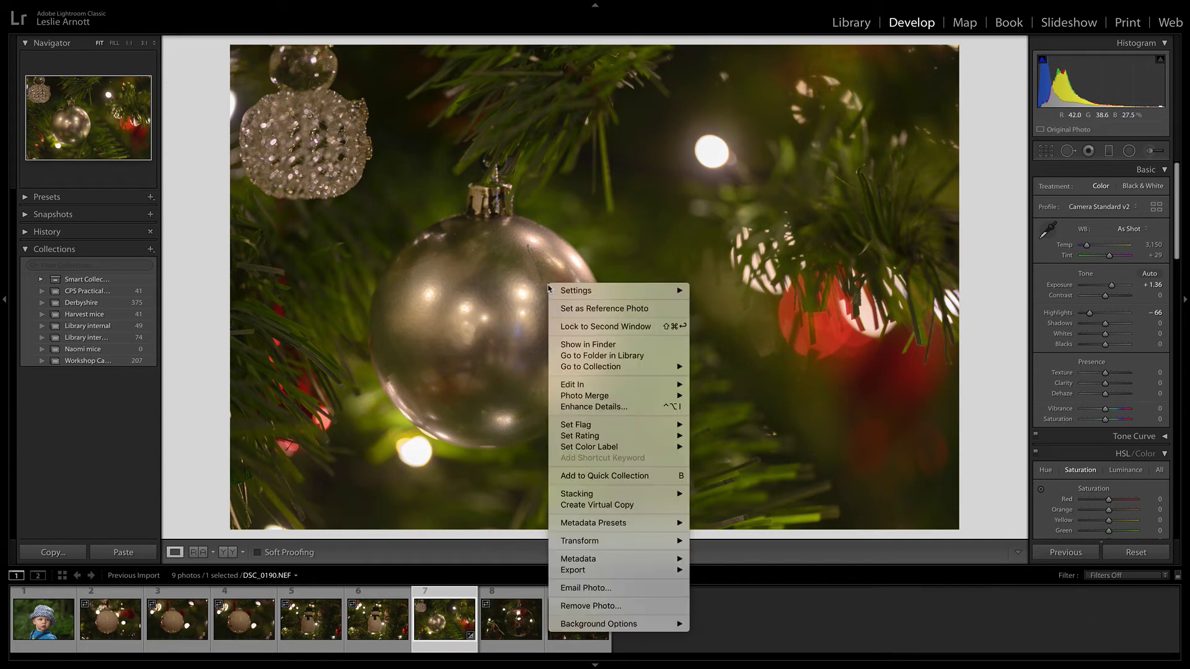
pyautogui.click(1026, 315)
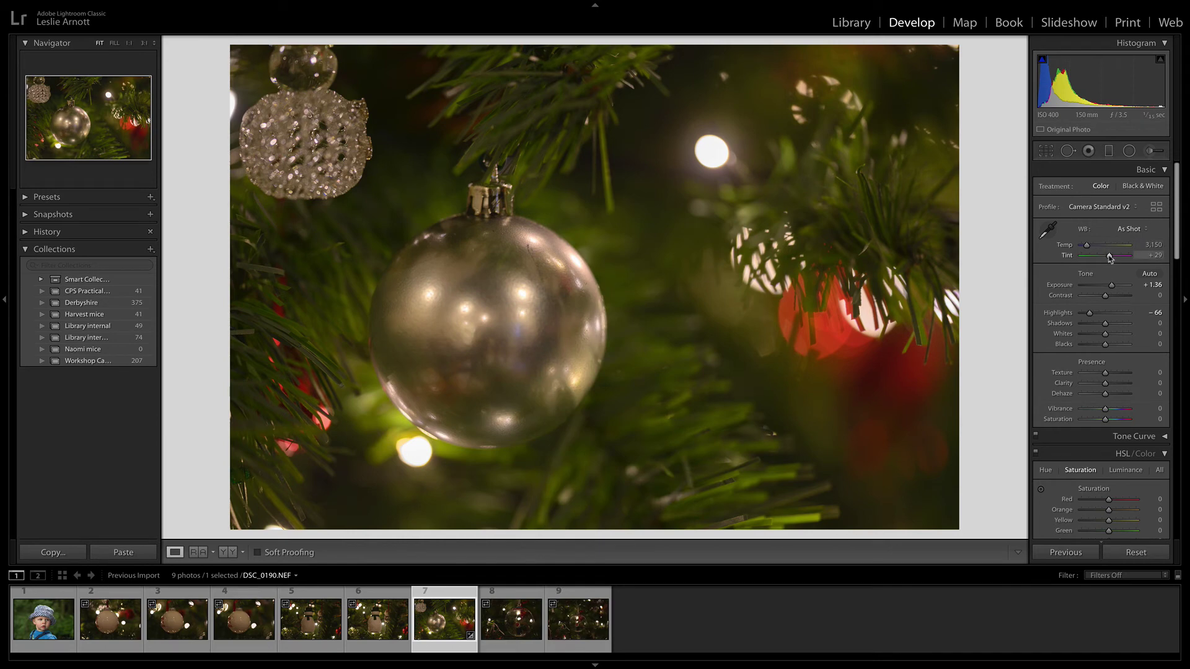
pyautogui.moveTo(1109, 258); pyautogui.dragTo(1113, 259)
# - Send the developed bauble photo to Photoshop for editing and switch to Photoshop
pyautogui.rightClick(506, 311)
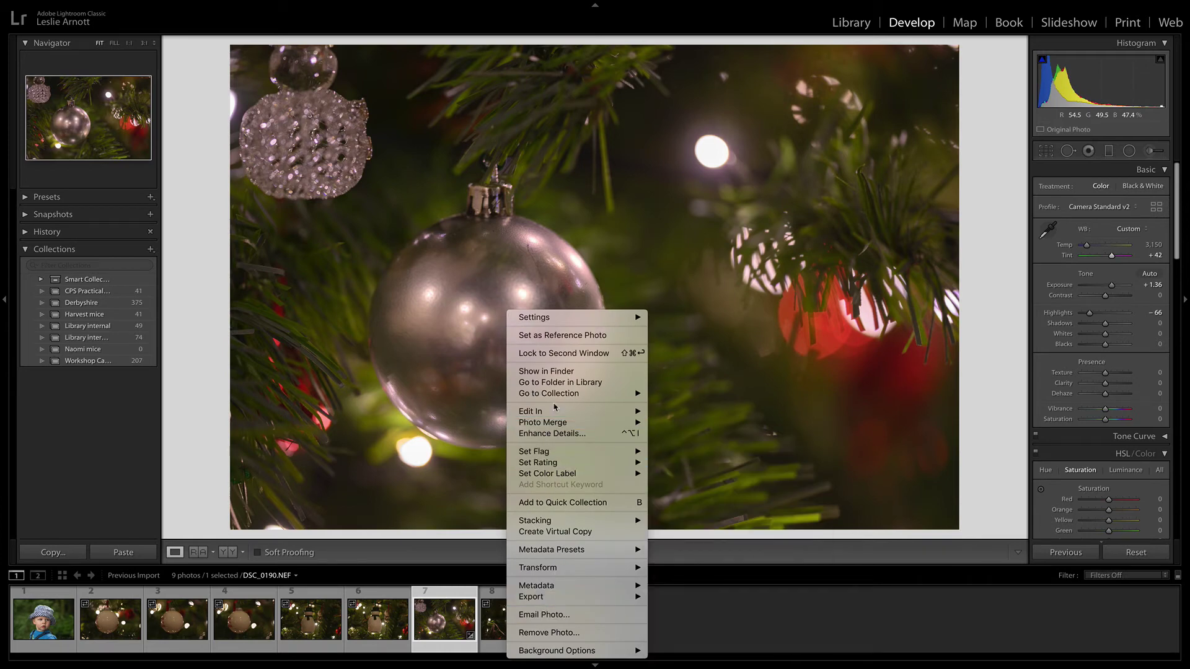
pyautogui.moveTo(560, 412)
pyautogui.click(702, 413)
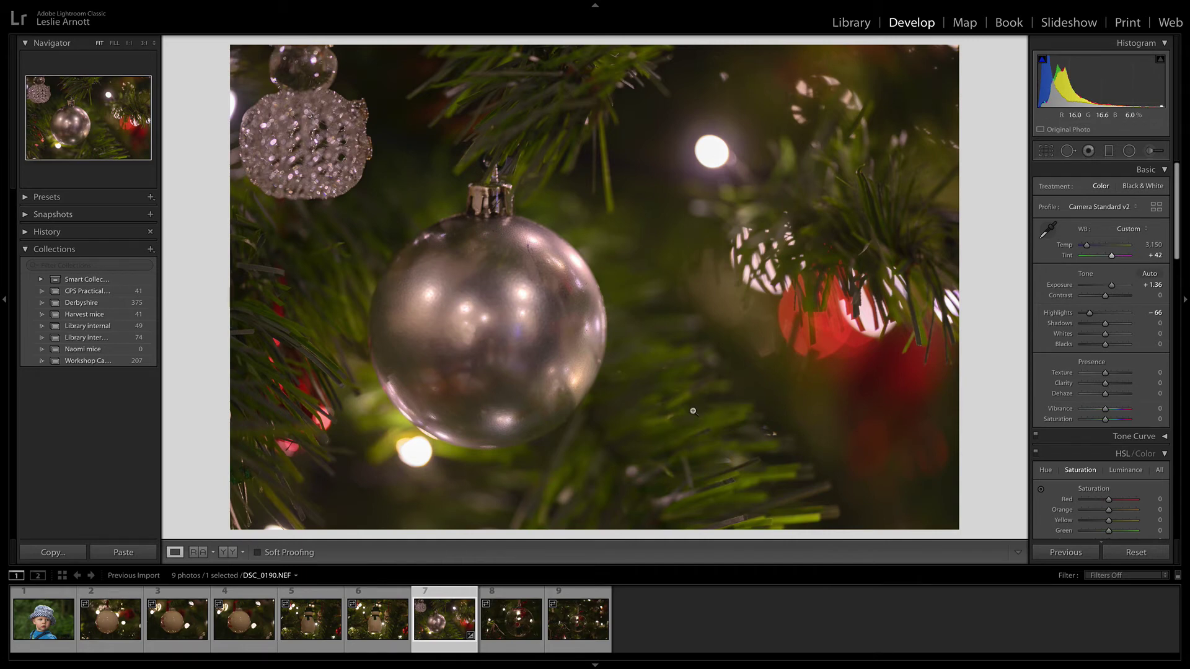
pyautogui.moveTo(582, 666)
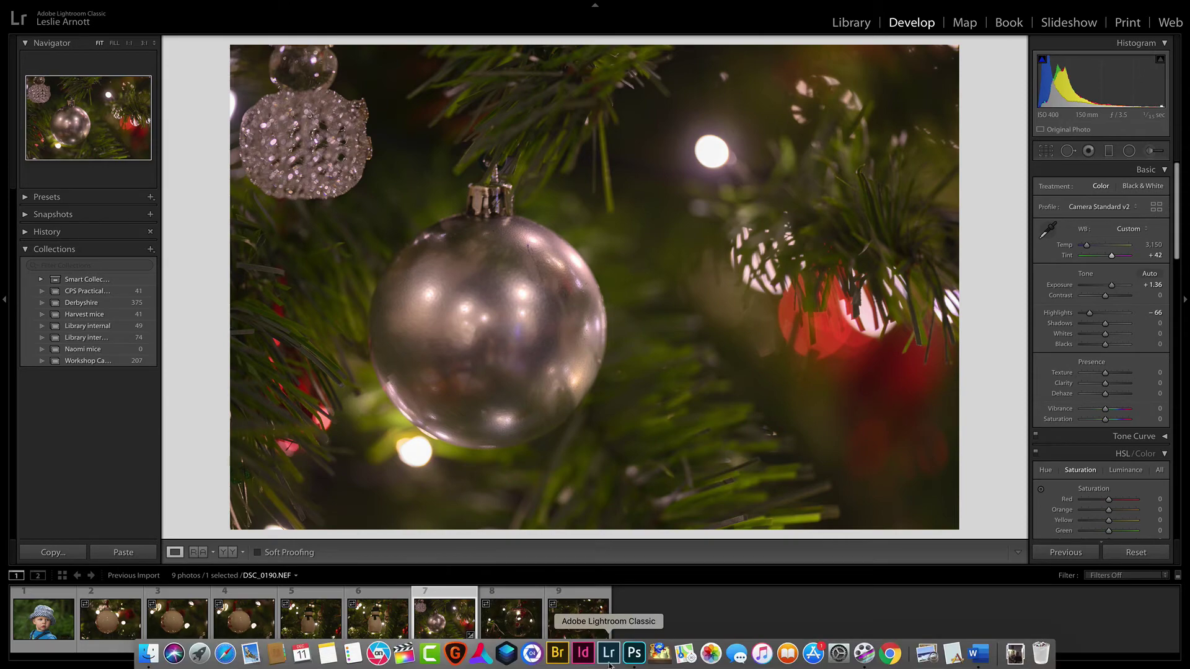
pyautogui.click(633, 661)
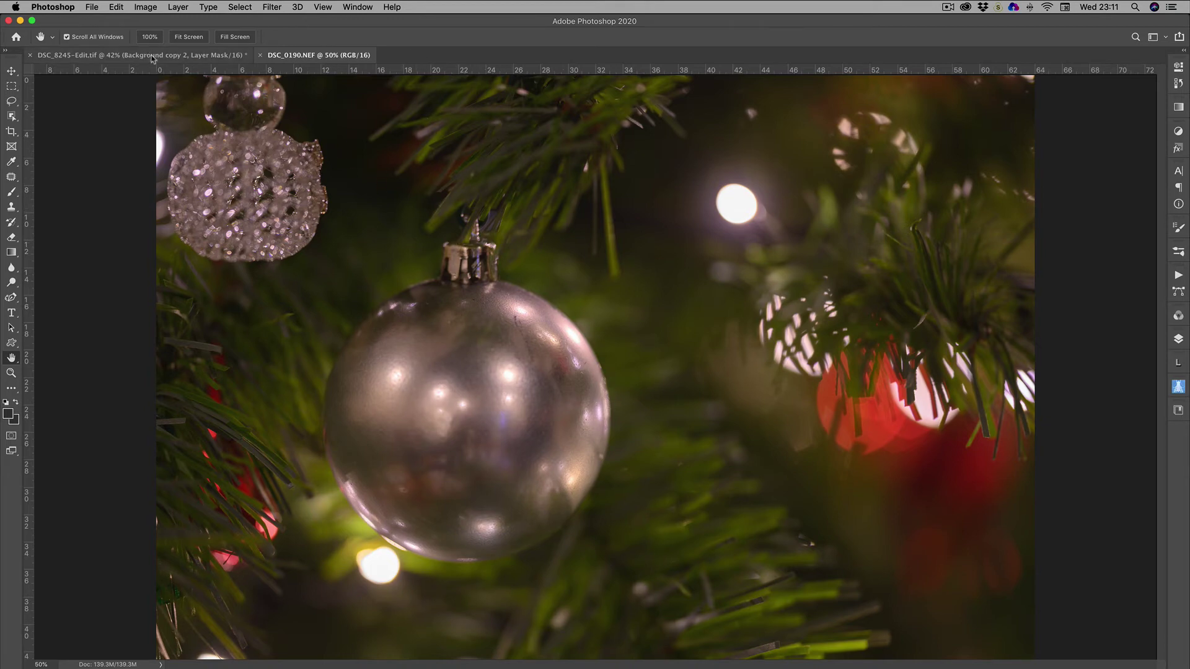
# - Copy the masked child layer from DSC_8245-Edit.tif into the DSC_0190.NEF document with the Move tool
pyautogui.click(166, 57)
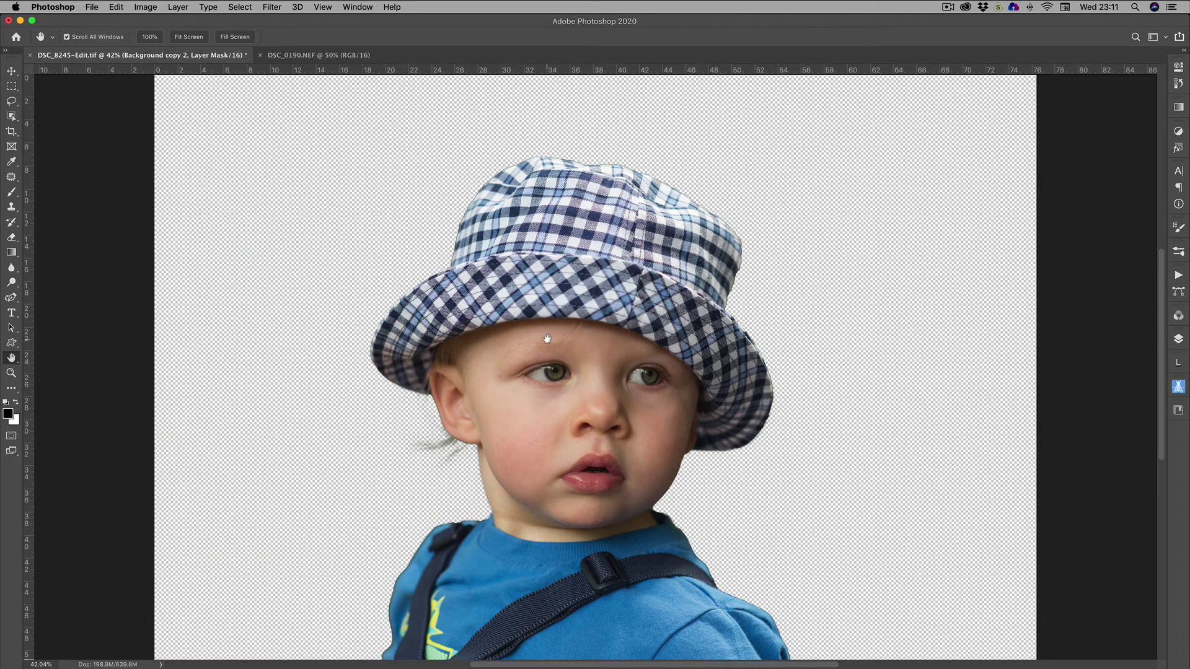
pyautogui.click(11, 71)
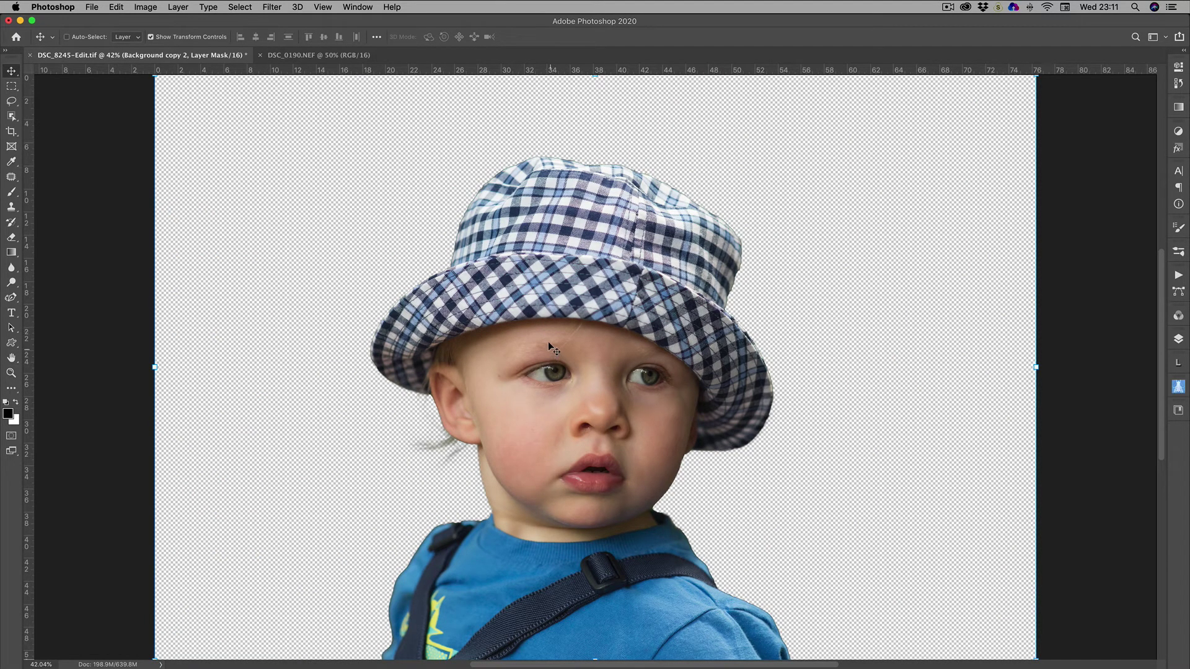
pyautogui.moveTo(519, 355); pyautogui.dragTo(303, 55)
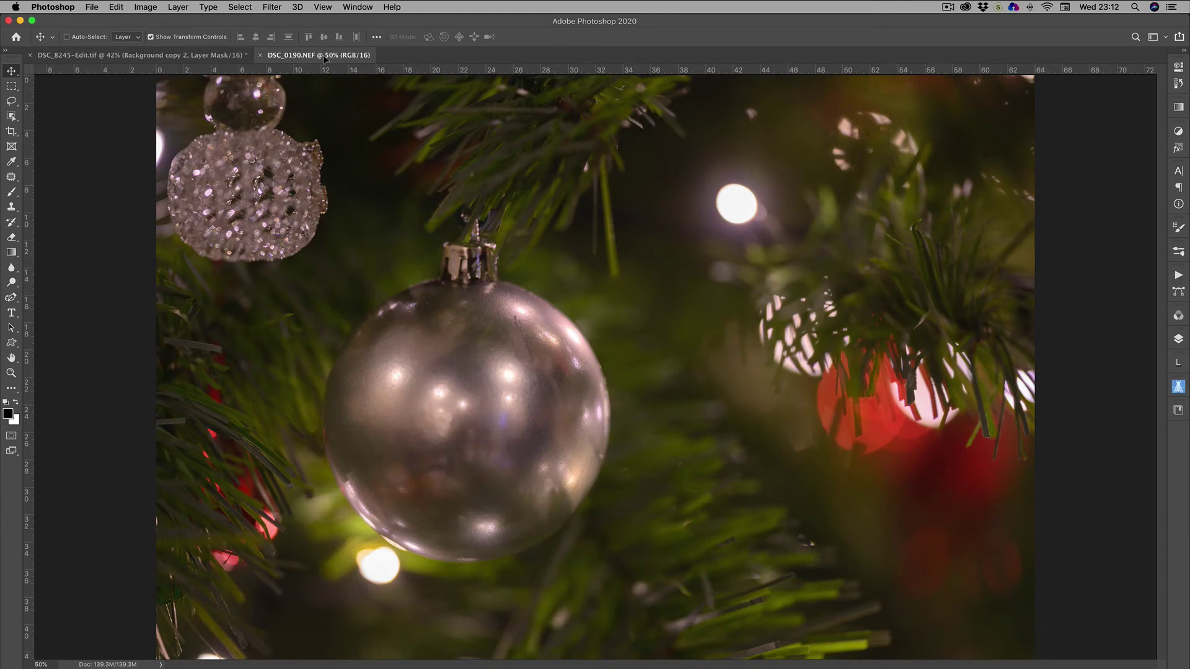
pyautogui.moveTo(322, 54); pyautogui.dragTo(514, 207)
pyautogui.moveTo(615, 369); pyautogui.dragTo(615, 368)
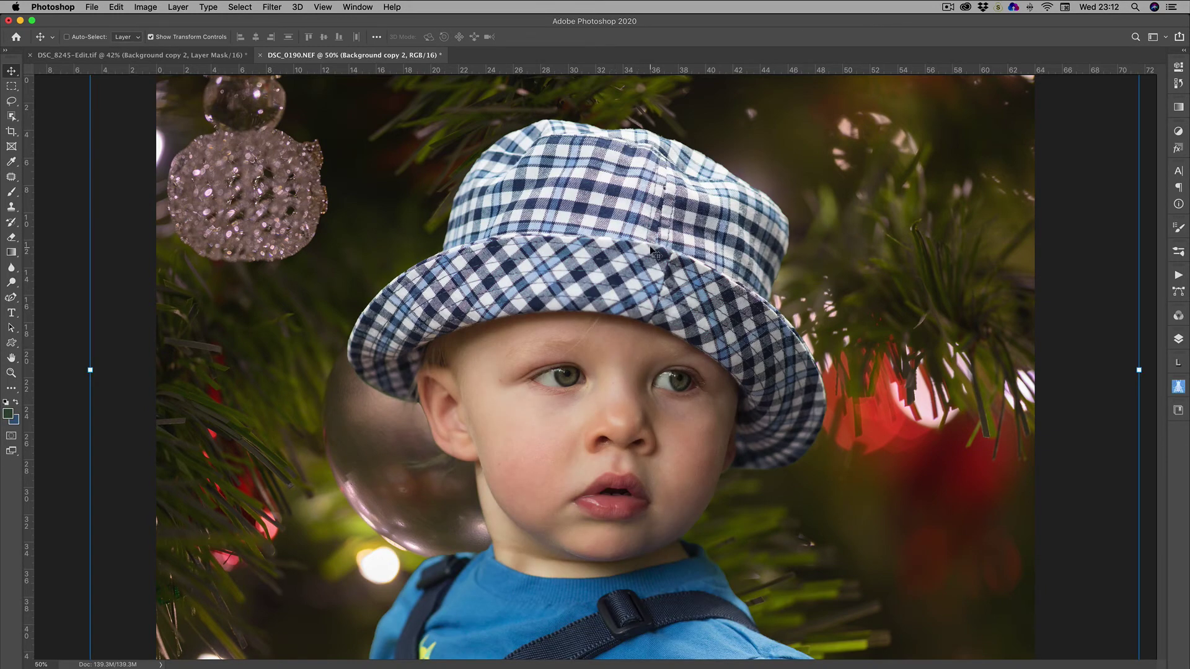
# - Shift the child layer down toward the photo's lower-left area, scale it proportionally to 55.61%, and commit the transform
pyautogui.moveTo(651, 251); pyautogui.dragTo(589, 312)
pyautogui.moveTo(1073, 123); pyautogui.dragTo(608, 434)
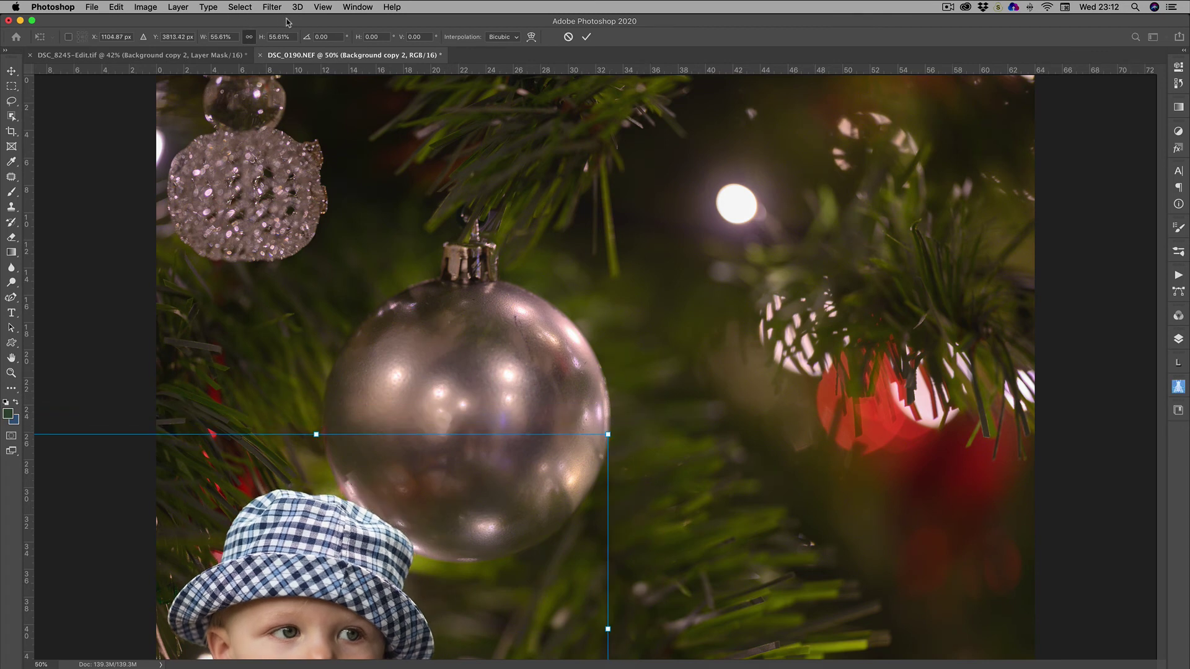
pyautogui.click(11, 72)
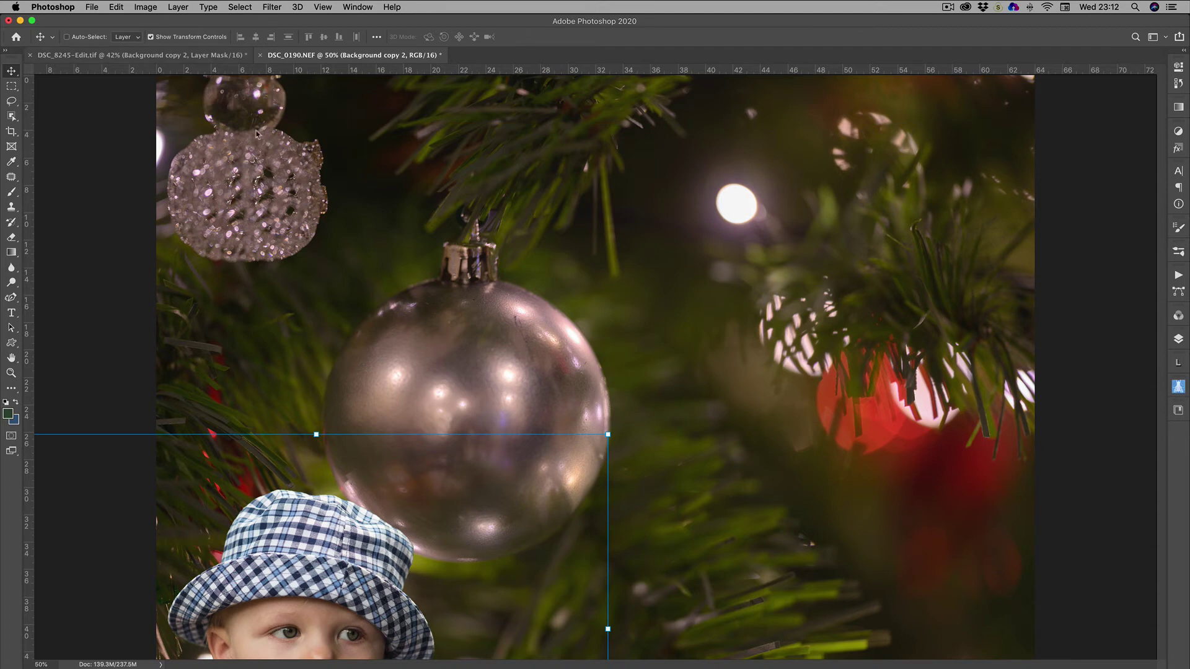
# - Move the child onto the silver bauble, scale the layer proportionally to fit within the bauble's outline, and commit the transform
pyautogui.moveTo(321, 519); pyautogui.dragTo(520, 256)
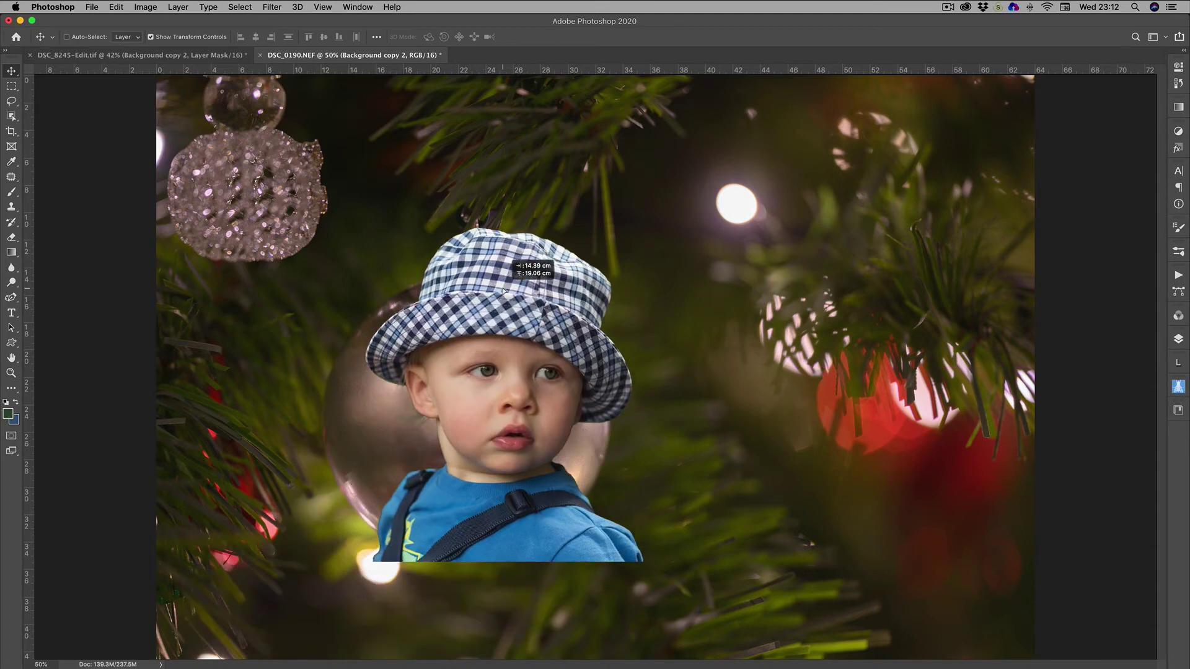
pyautogui.moveTo(806, 171); pyautogui.dragTo(580, 338)
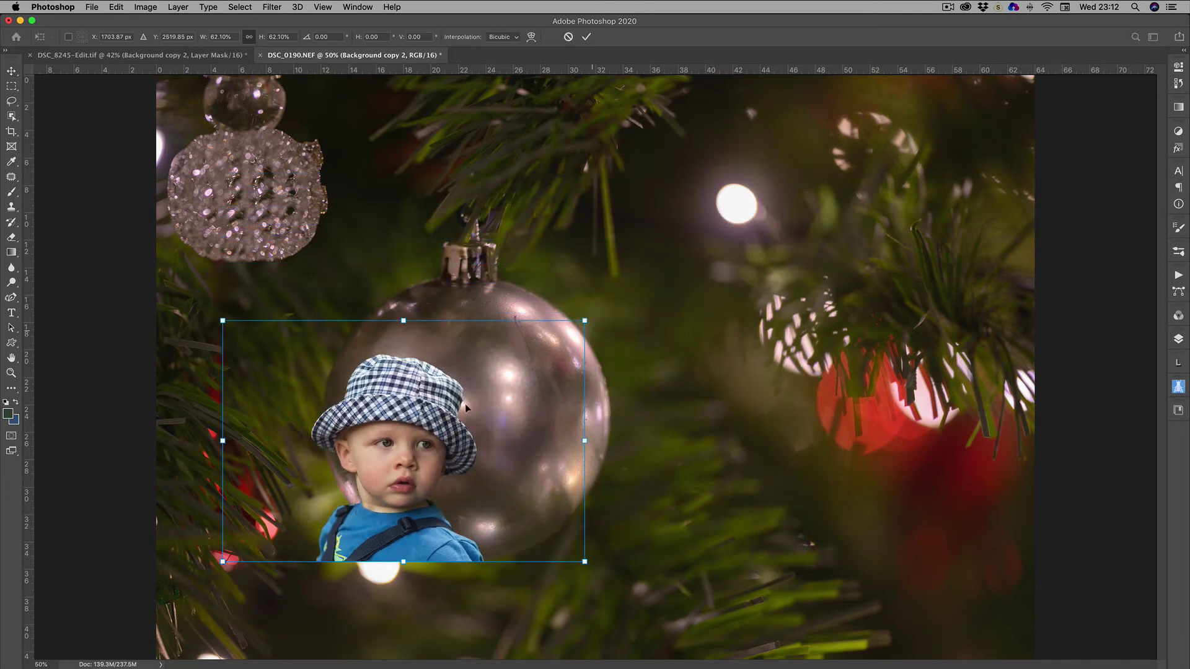
pyautogui.moveTo(415, 426); pyautogui.dragTo(472, 384)
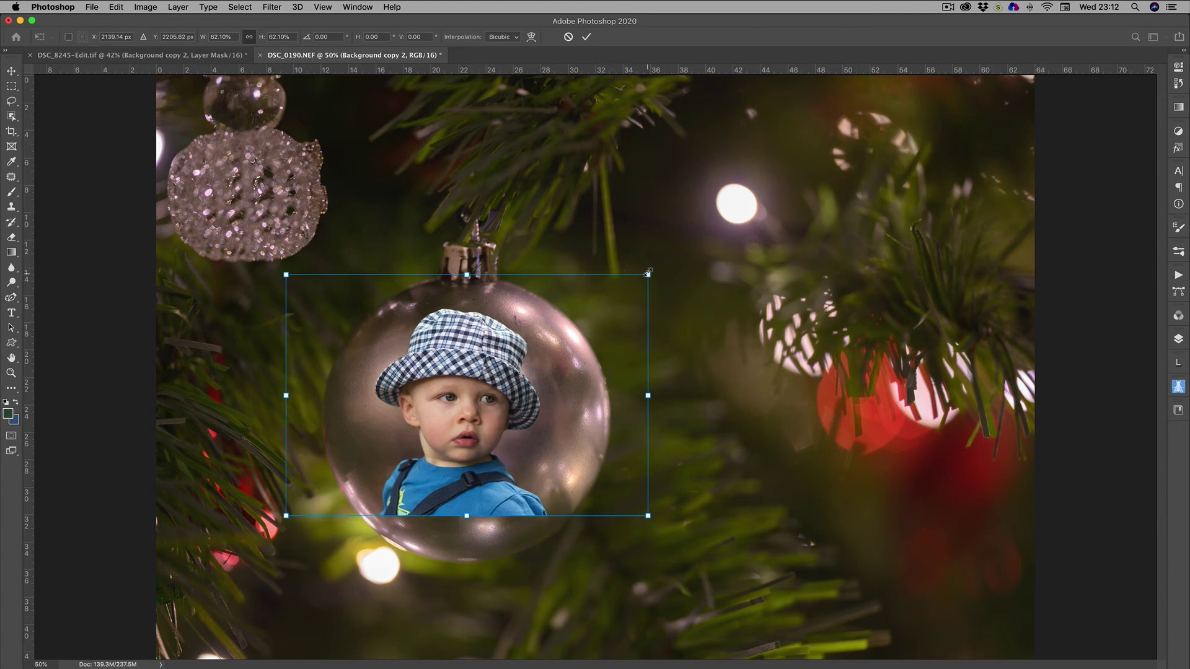
pyautogui.moveTo(648, 273); pyautogui.dragTo(677, 255)
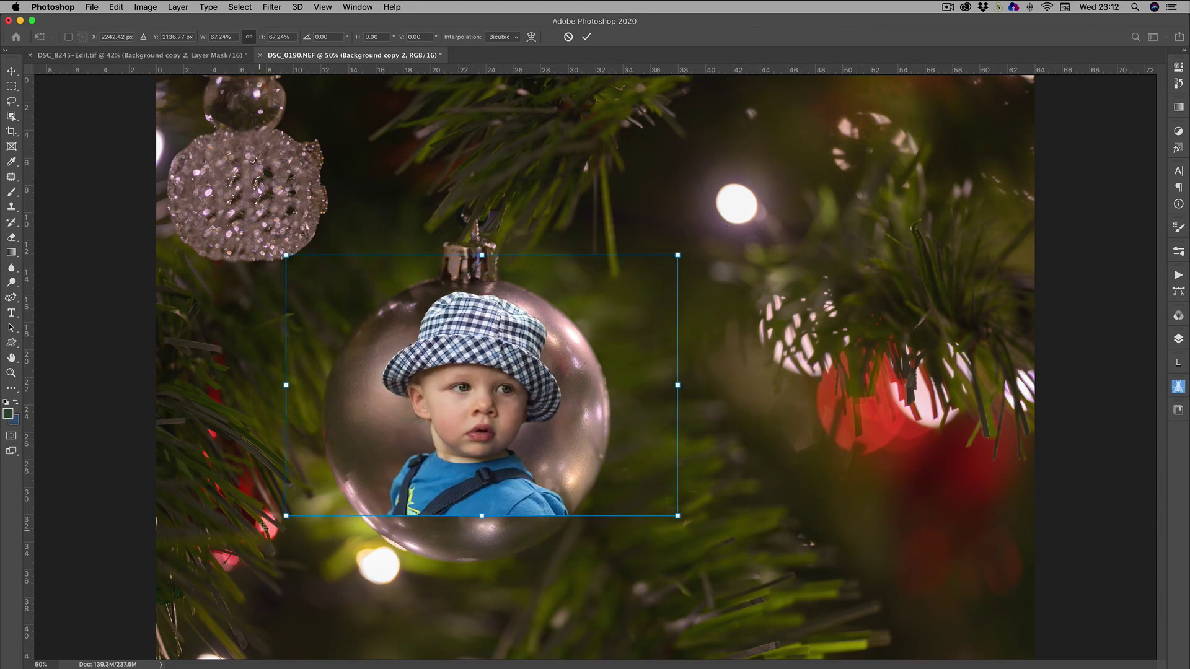
pyautogui.moveTo(289, 511); pyautogui.dragTo(267, 528)
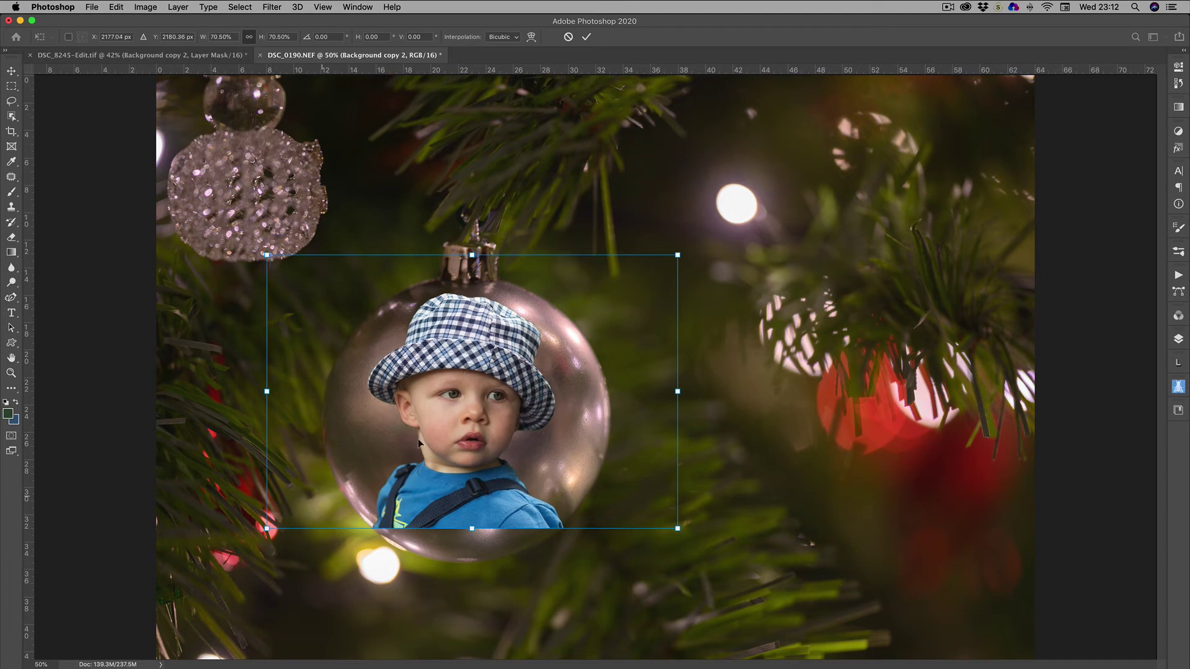
pyautogui.moveTo(516, 419); pyautogui.dragTo(514, 417)
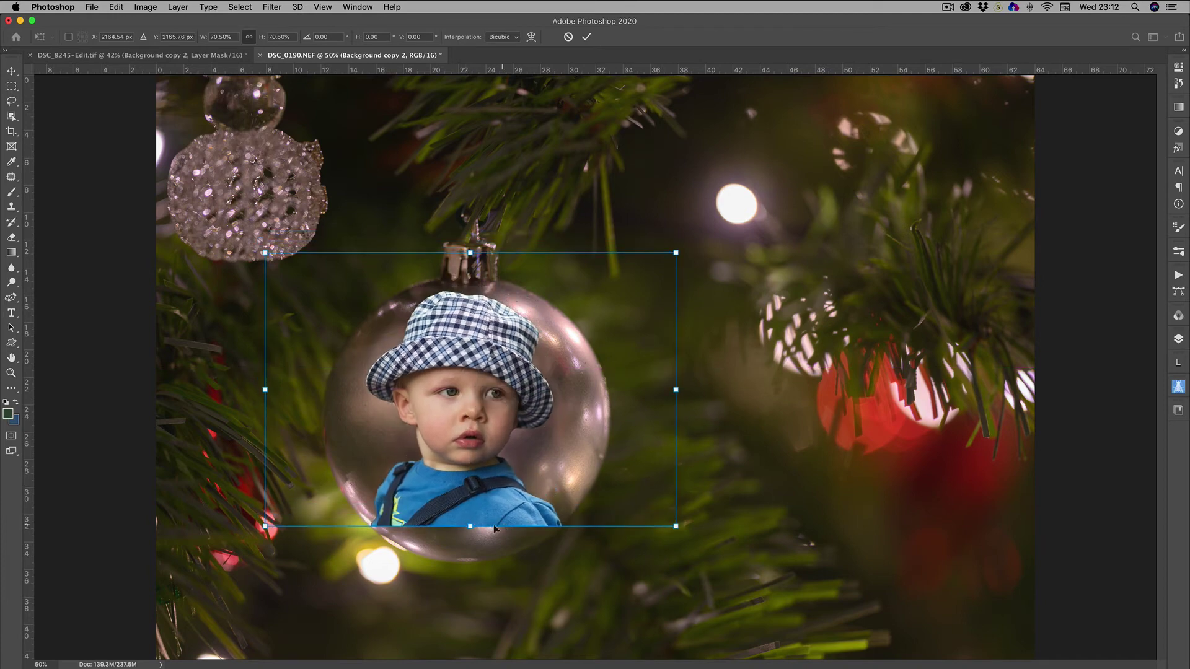
pyautogui.moveTo(472, 524); pyautogui.dragTo(496, 511)
pyautogui.press('Return')
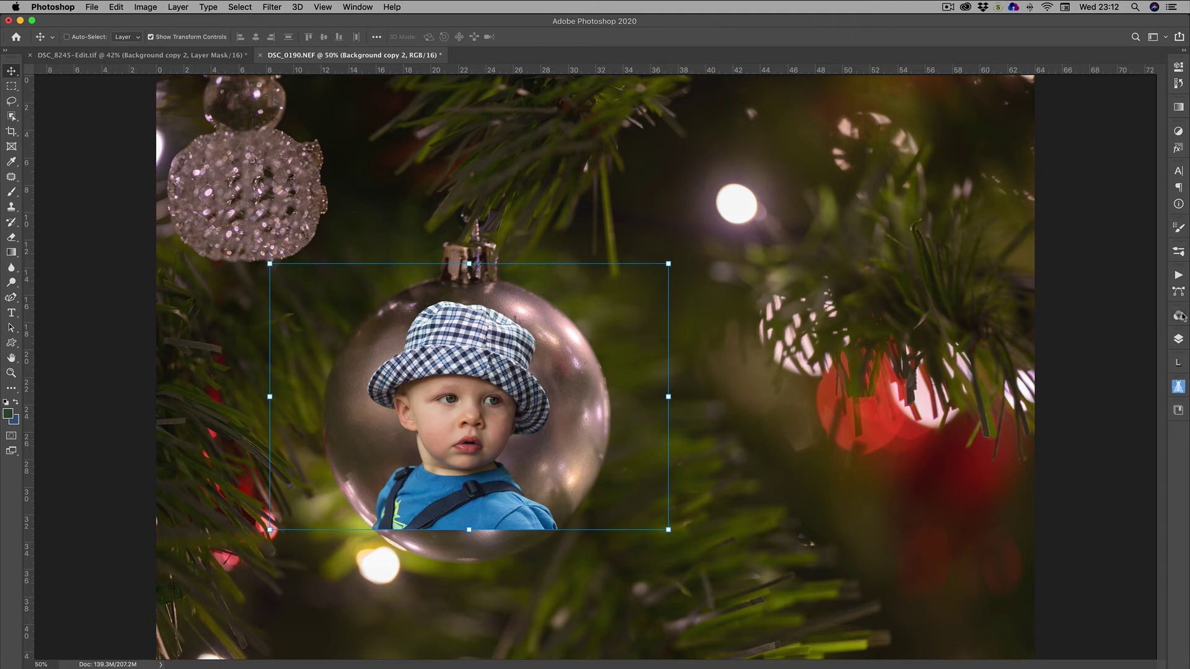
# - Apply the existing layer mask to the child layer and add a new white layer mask to it
pyautogui.click(1178, 340)
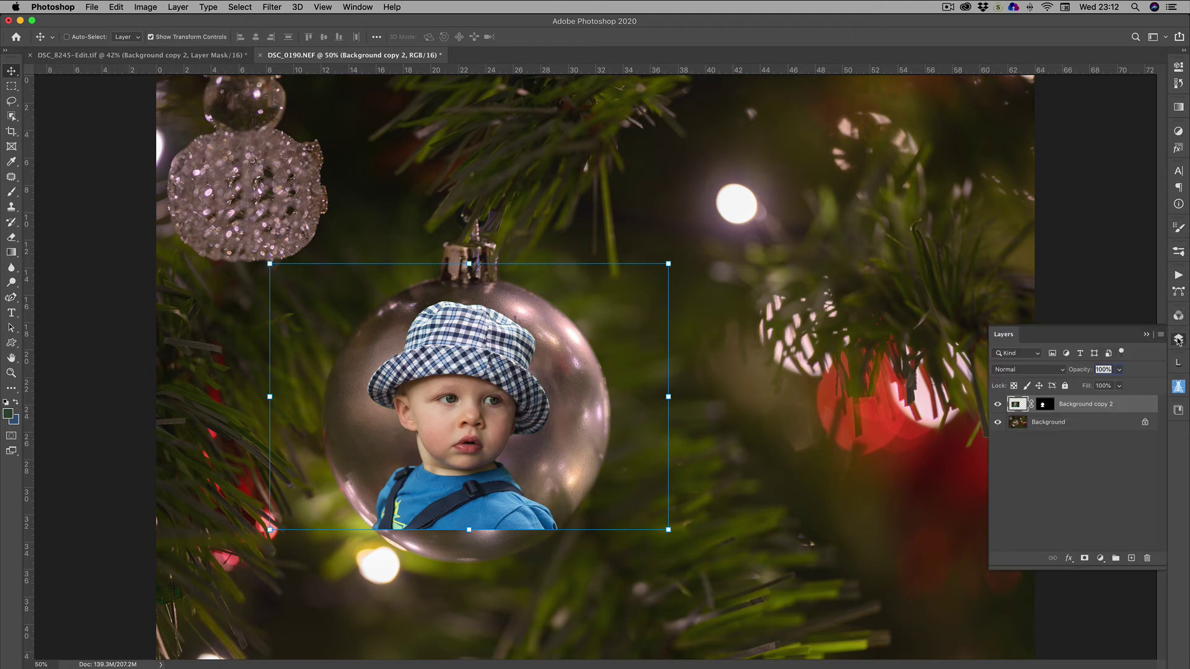
pyautogui.click(1045, 404)
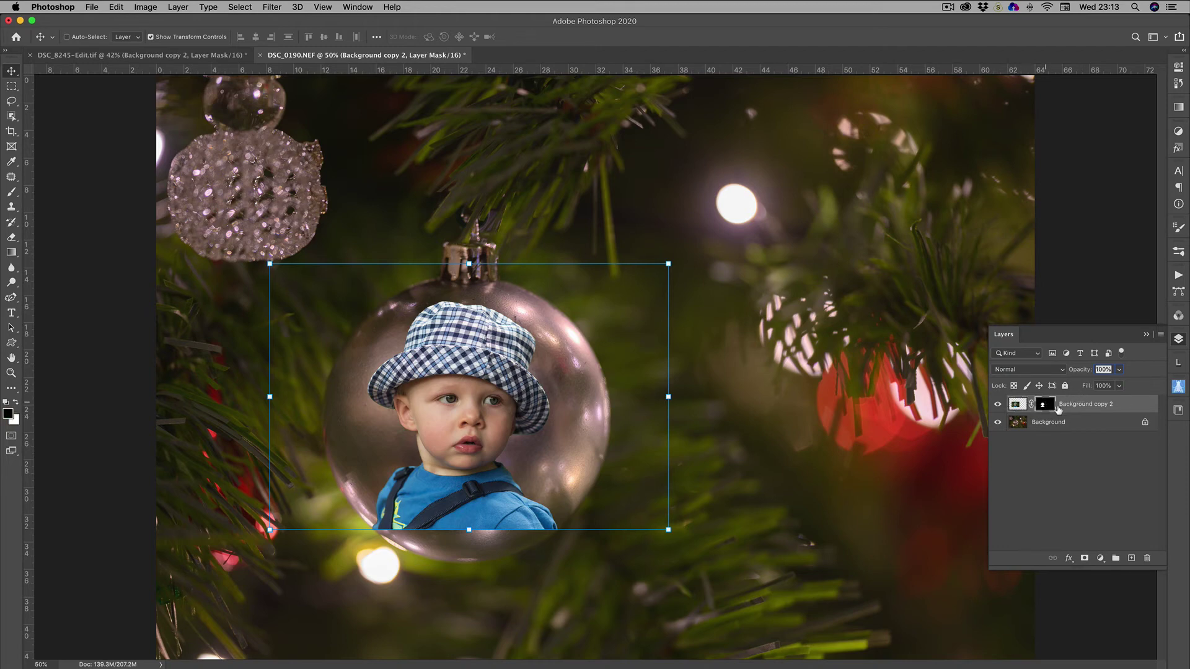
pyautogui.rightClick(1049, 404)
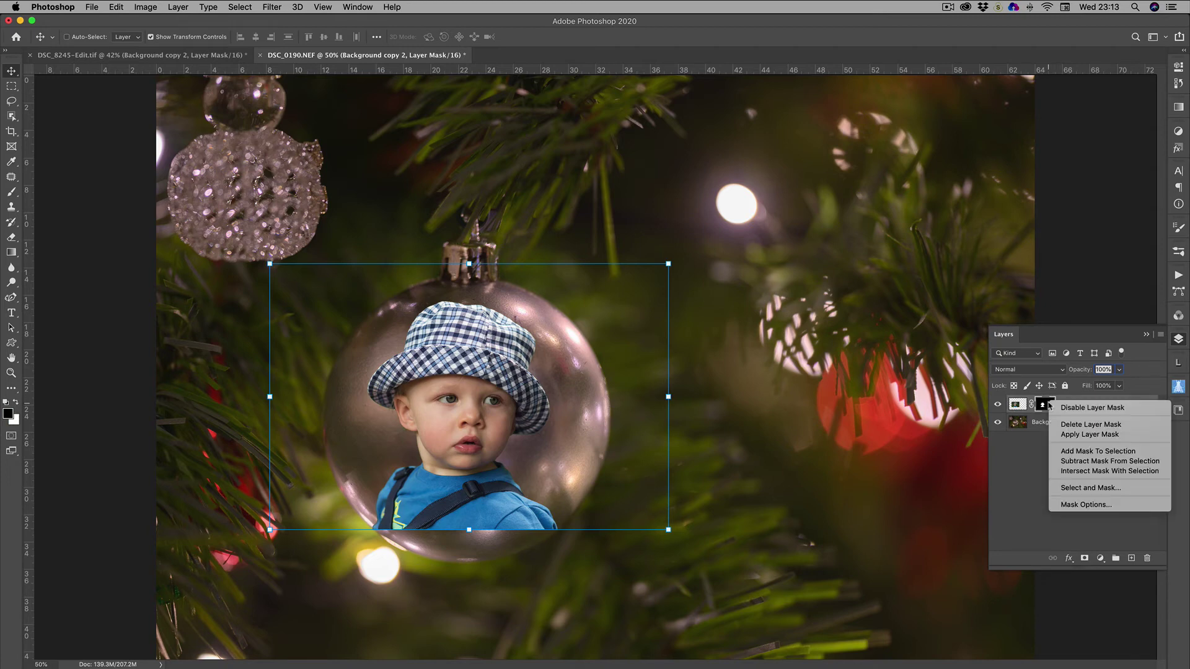
pyautogui.click(1067, 436)
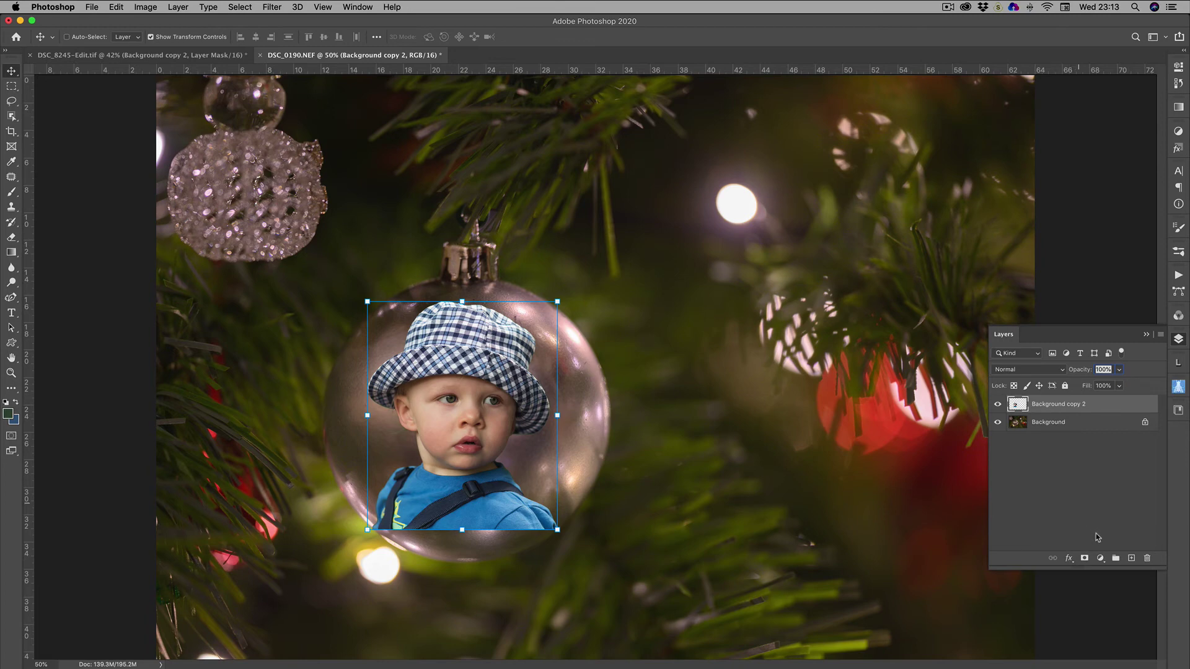
pyautogui.click(1085, 558)
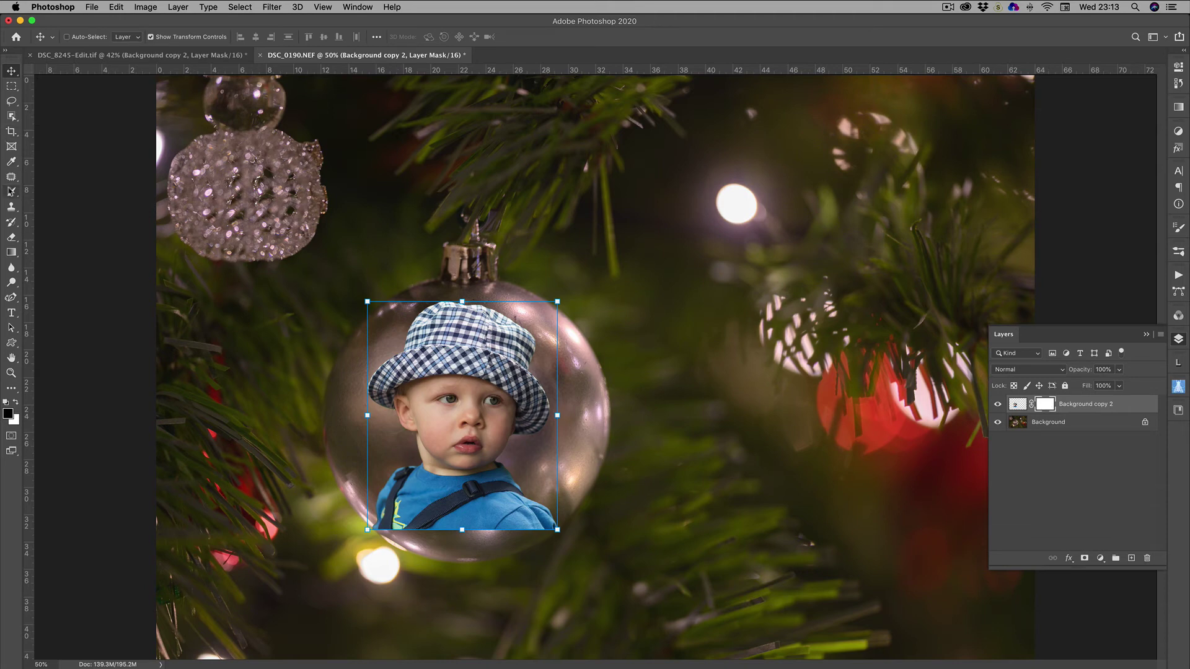
# - Activate the Brush tool with a soft round tip and enlarge it to 600 px
pyautogui.click(11, 192)
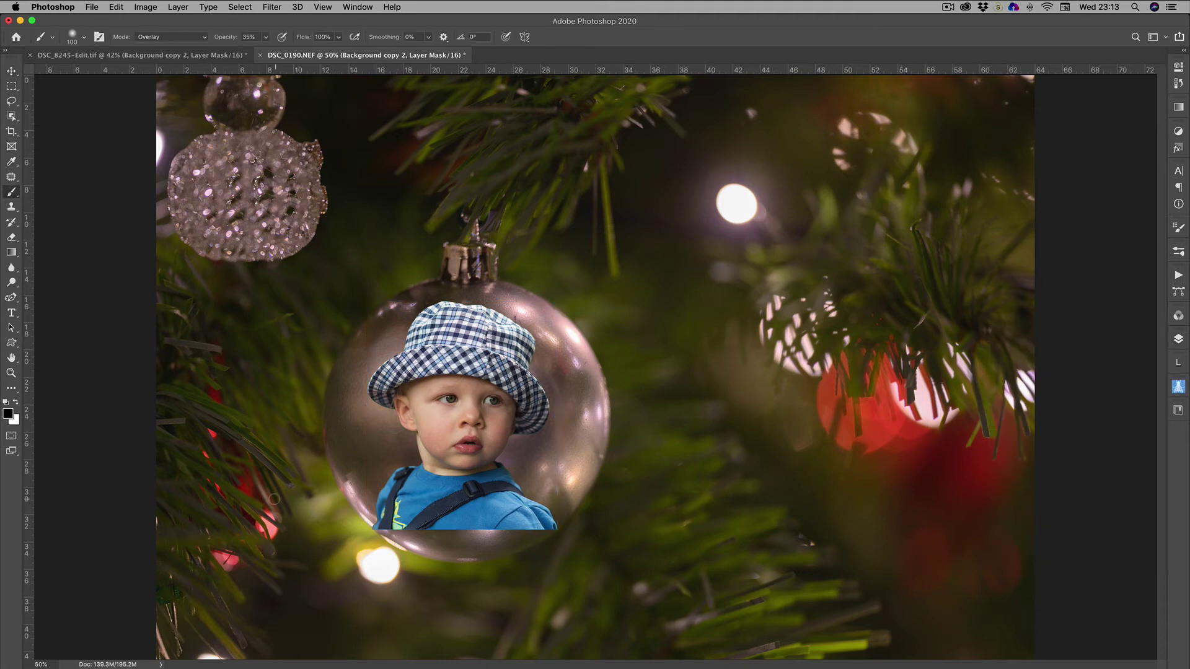
pyautogui.press(']')
pyautogui.click(85, 38)
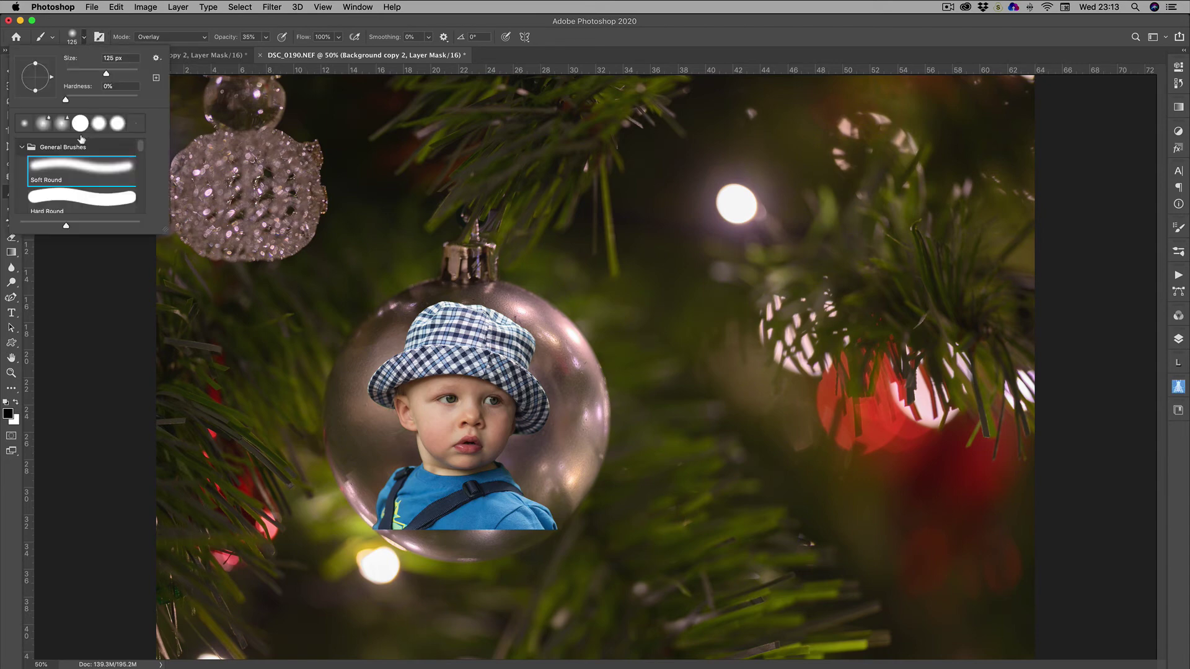
pyautogui.click(737, 24)
pyautogui.press(']')
pyautogui.press(']')
pyautogui.press(']')
pyautogui.press(']')
pyautogui.press(']')
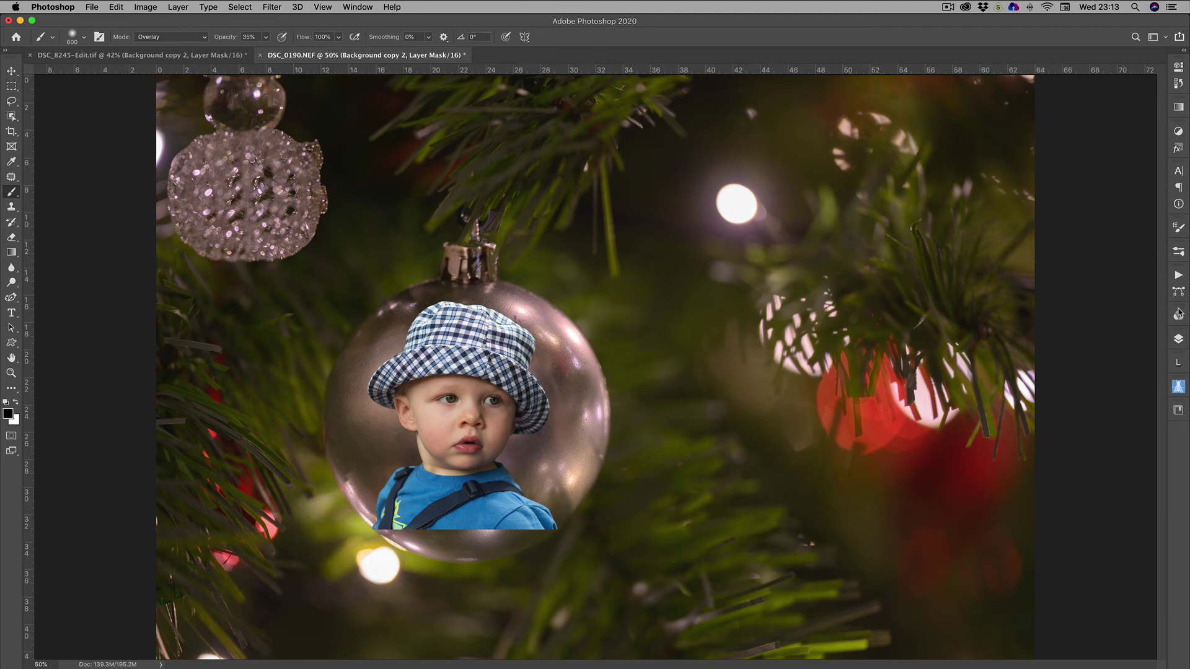
# - Set the brush to Normal mode and 100% opacity, and paint black on the mask to fade the shirt's lower edge into the bauble
pyautogui.click(1178, 339)
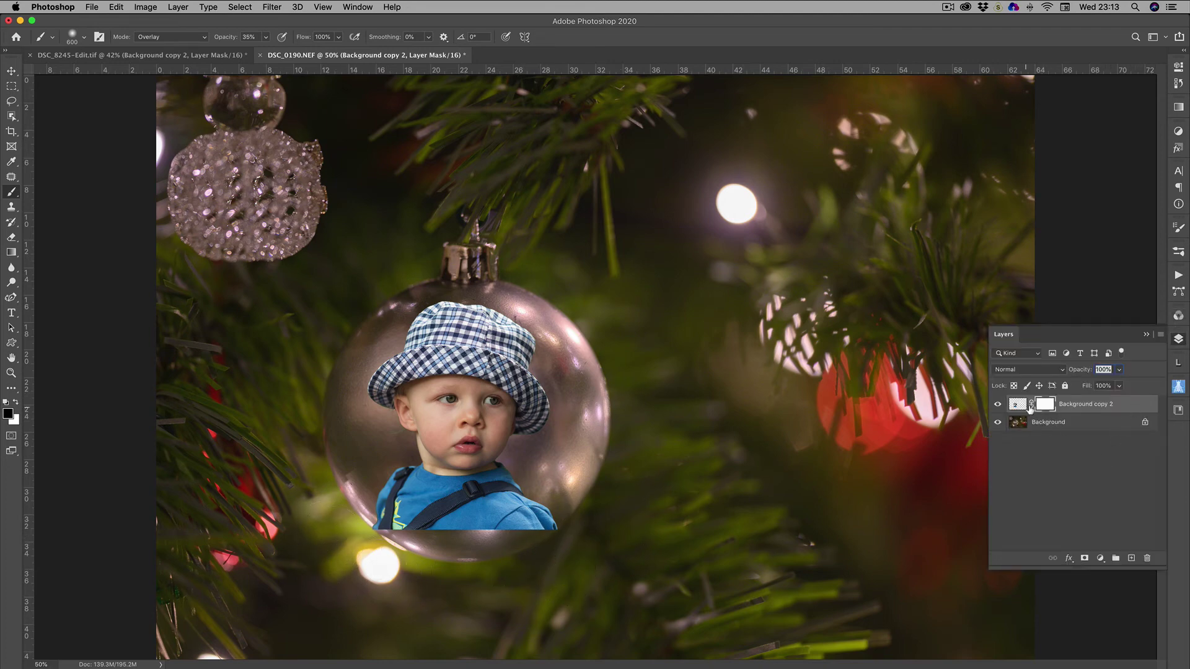
pyautogui.click(188, 35)
pyautogui.moveTo(166, 9)
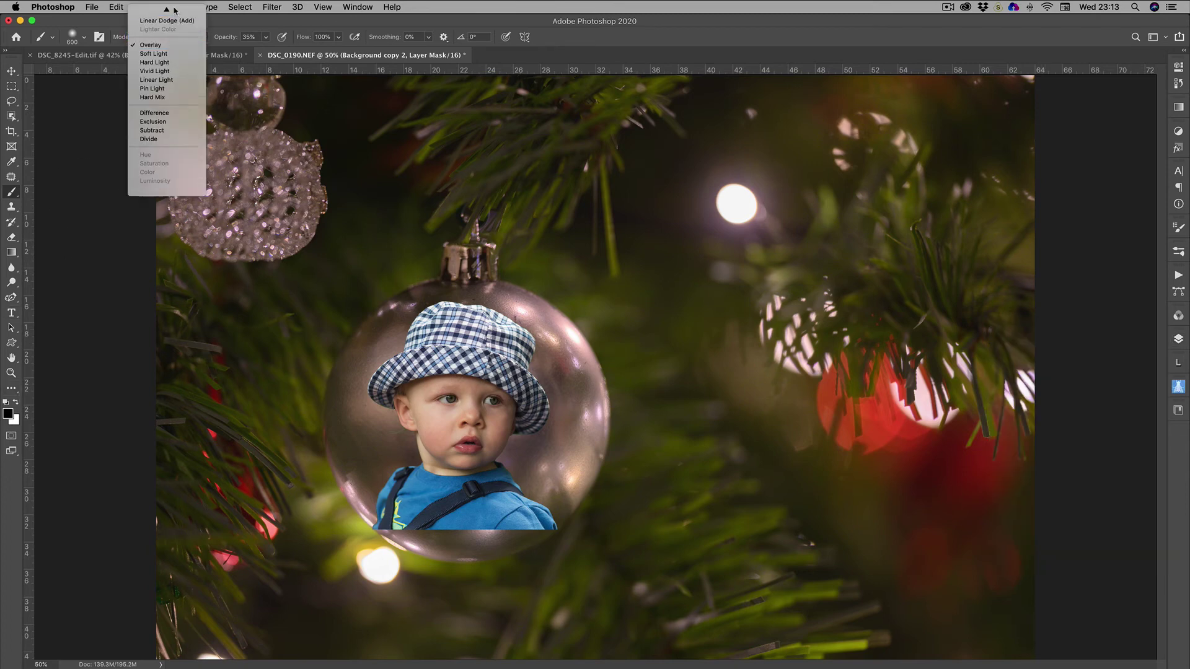
pyautogui.click(173, 11)
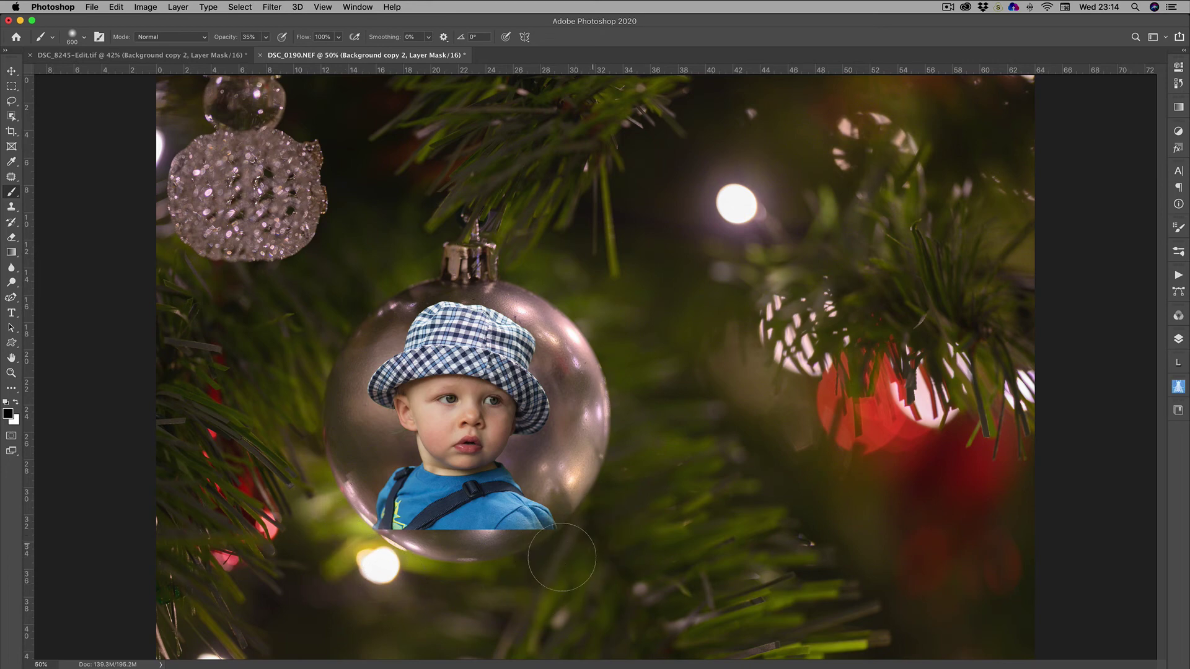
pyautogui.click(265, 36)
pyautogui.moveTo(266, 52); pyautogui.dragTo(367, 65)
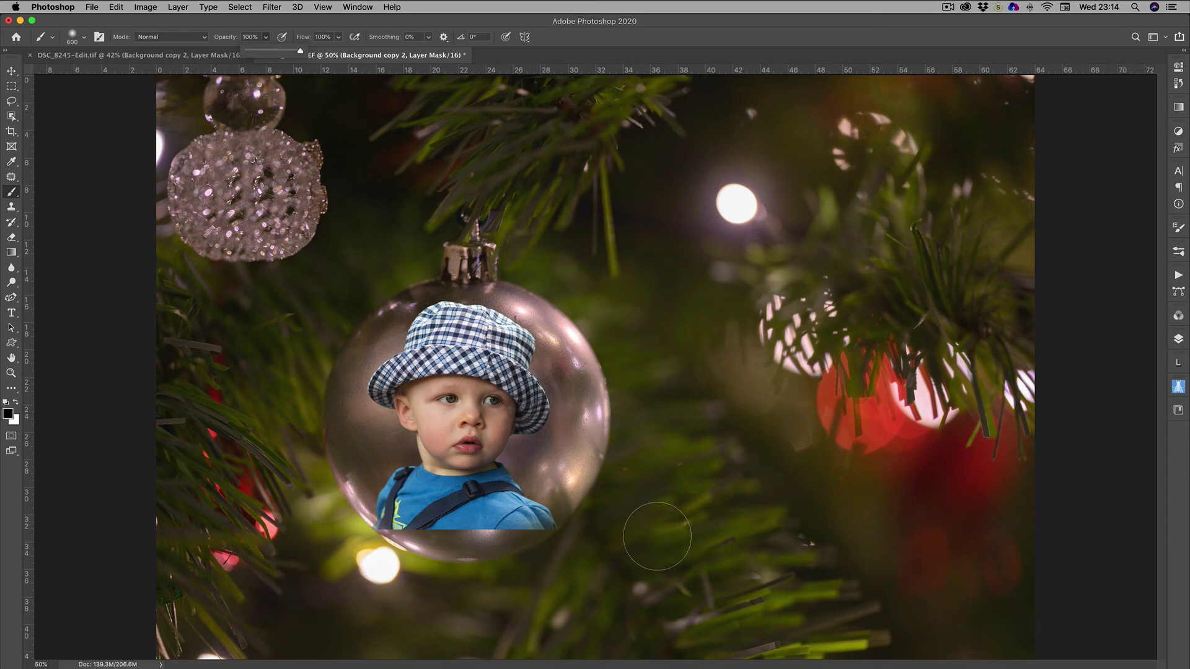
pyautogui.click(644, 539)
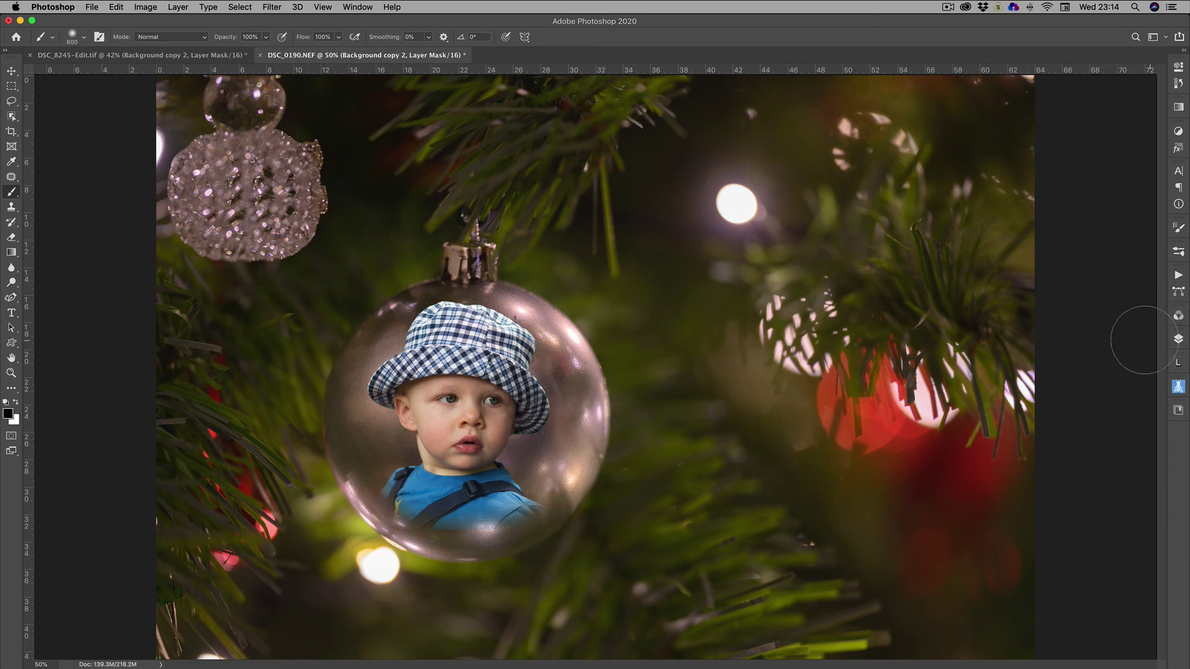
# - Apply the painted mask to the child layer and duplicate the layer as Background copy 3
pyautogui.click(1177, 340)
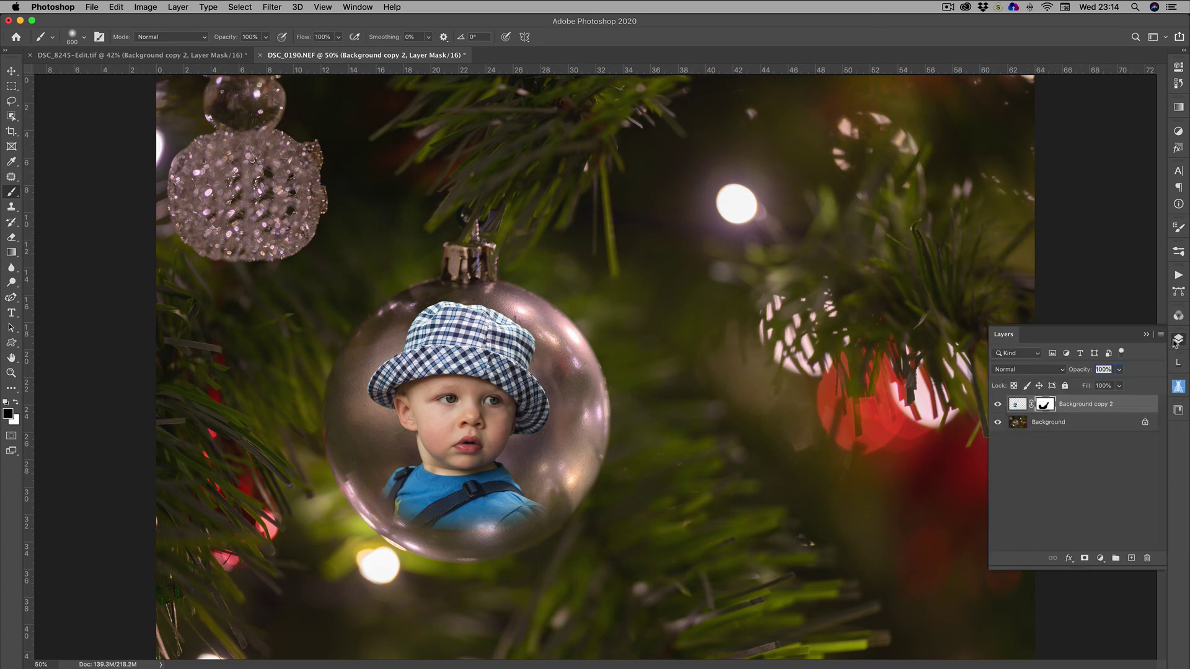
pyautogui.press('super+2')
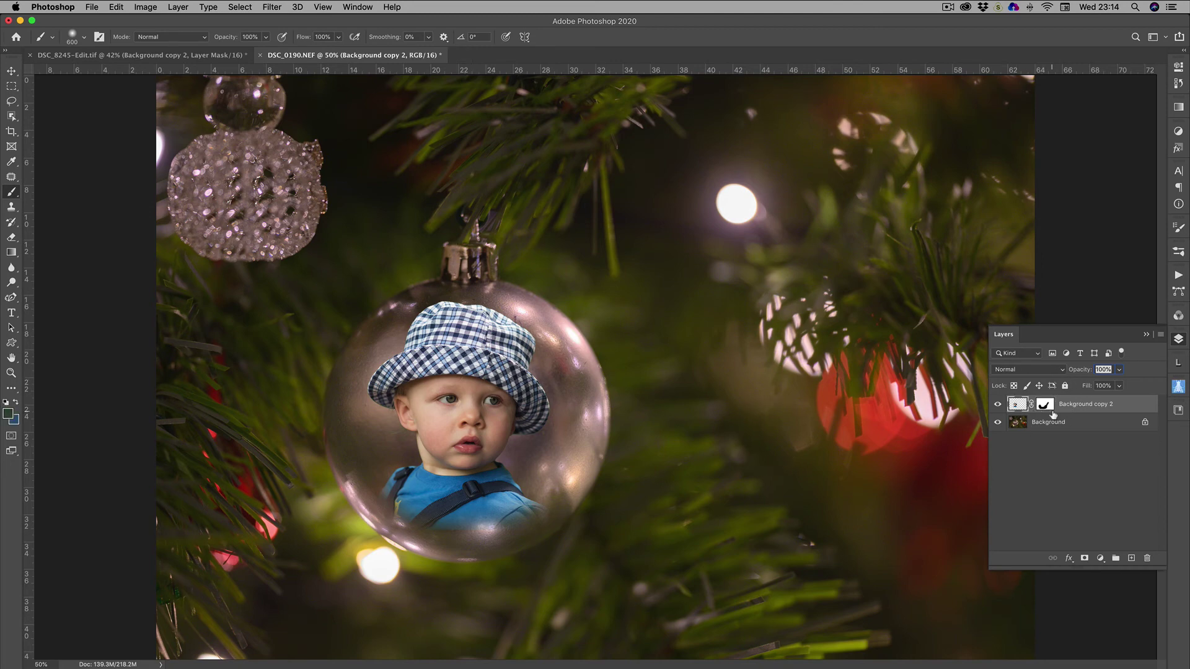
pyautogui.rightClick(1045, 407)
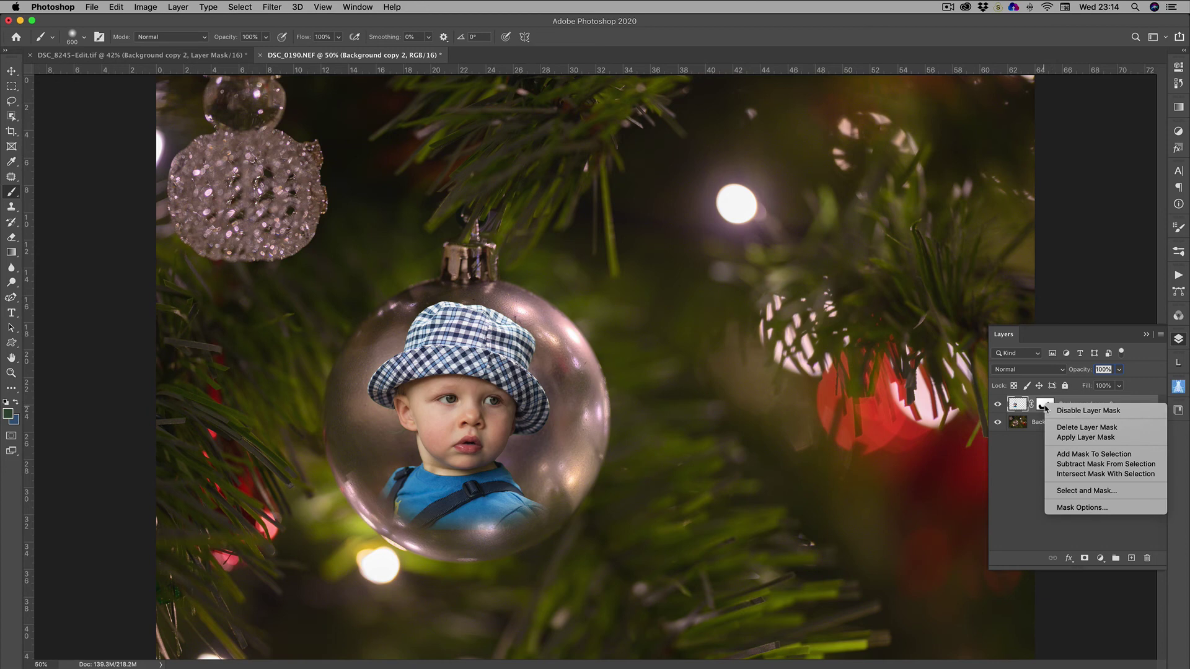
pyautogui.click(1075, 437)
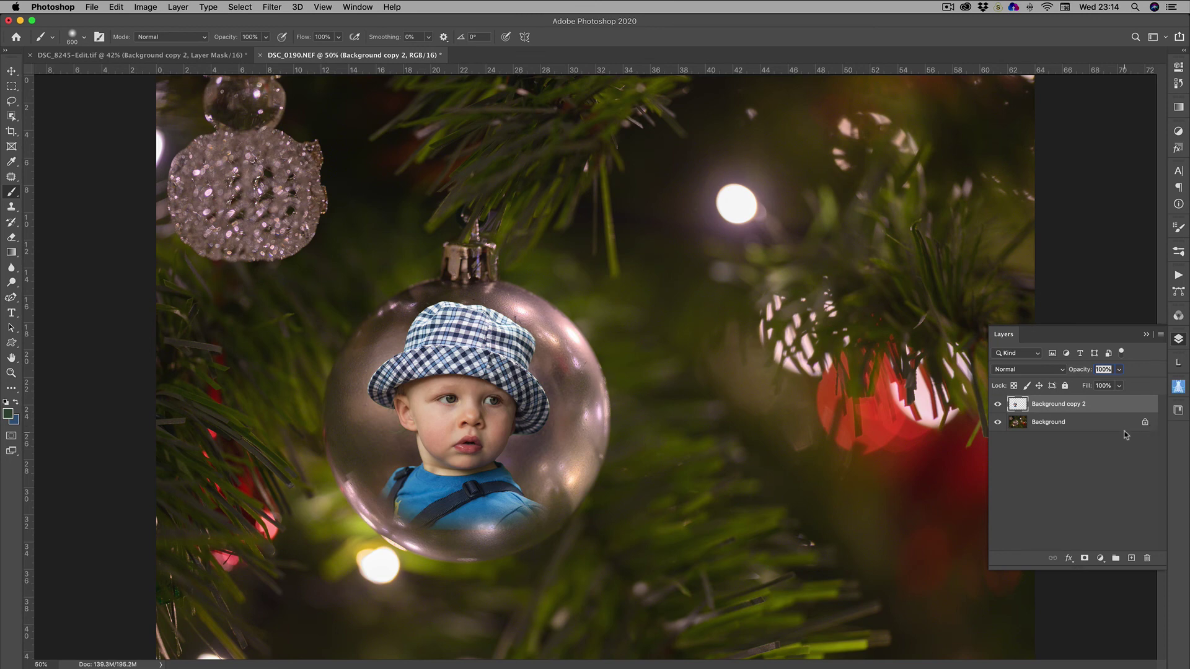
pyautogui.rightClick(1064, 406)
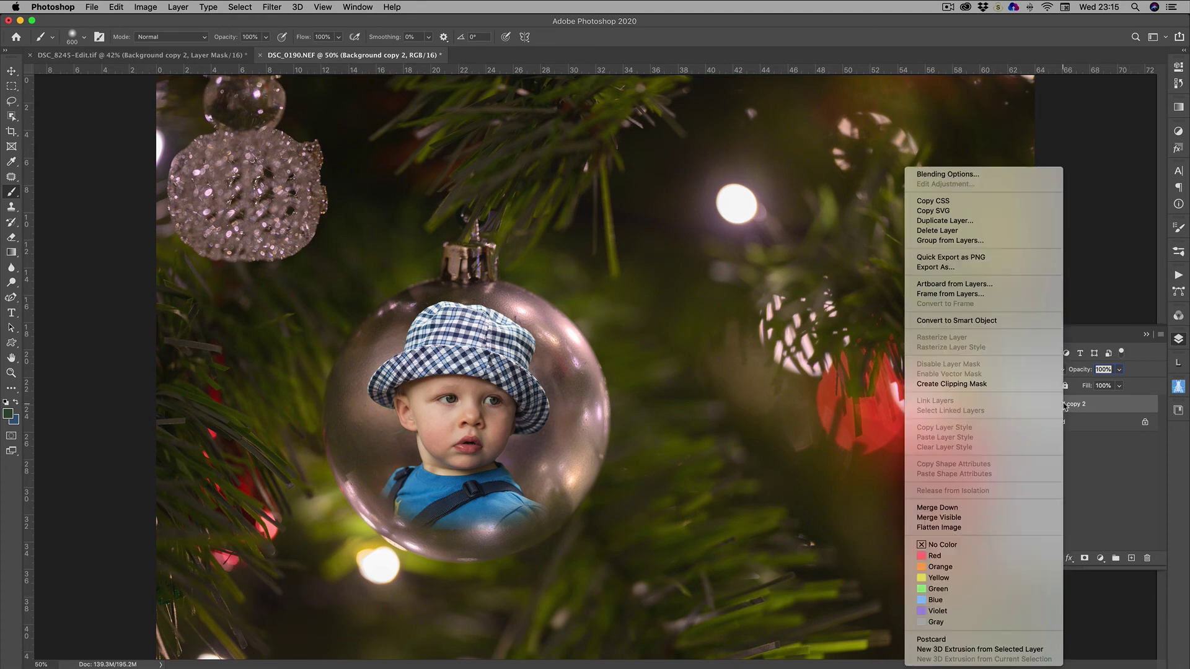
pyautogui.click(946, 220)
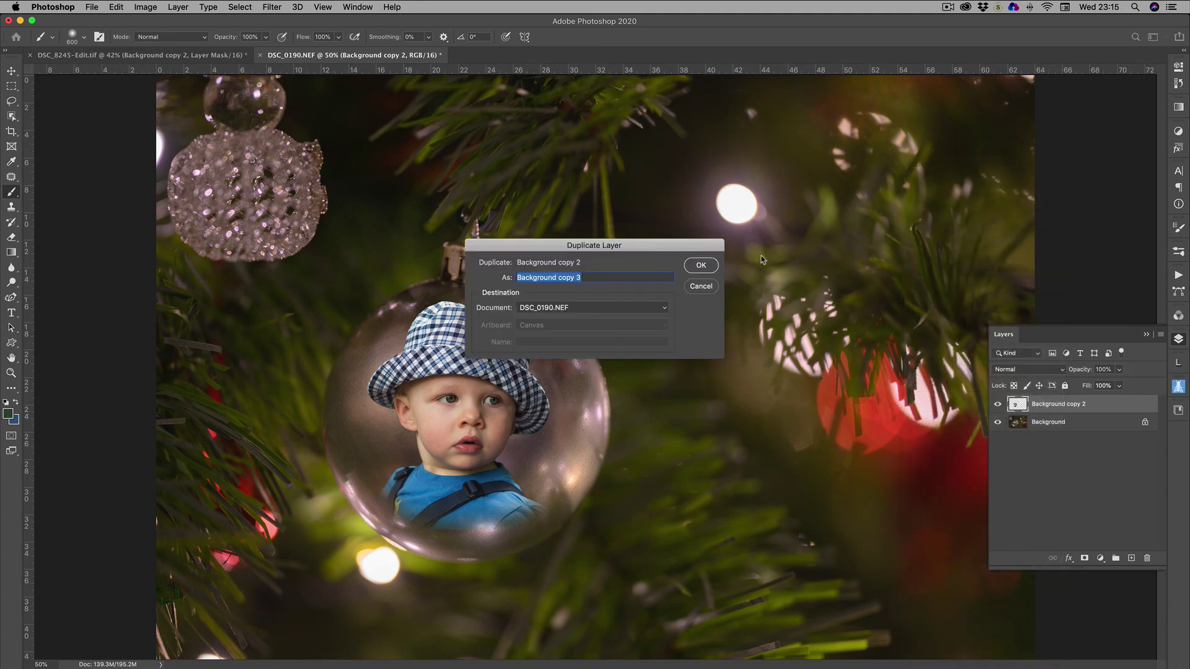
pyautogui.click(699, 265)
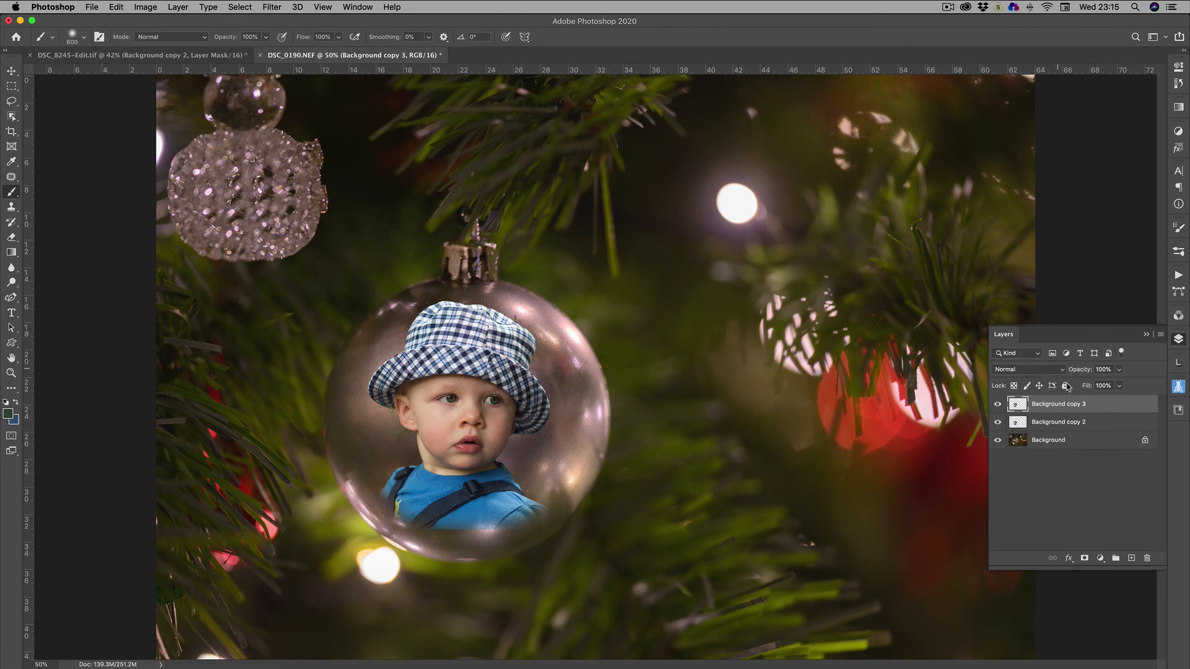
# - Hide Background copy 2 and set the blend mode of Background copy 3 to Lighten
pyautogui.click(997, 422)
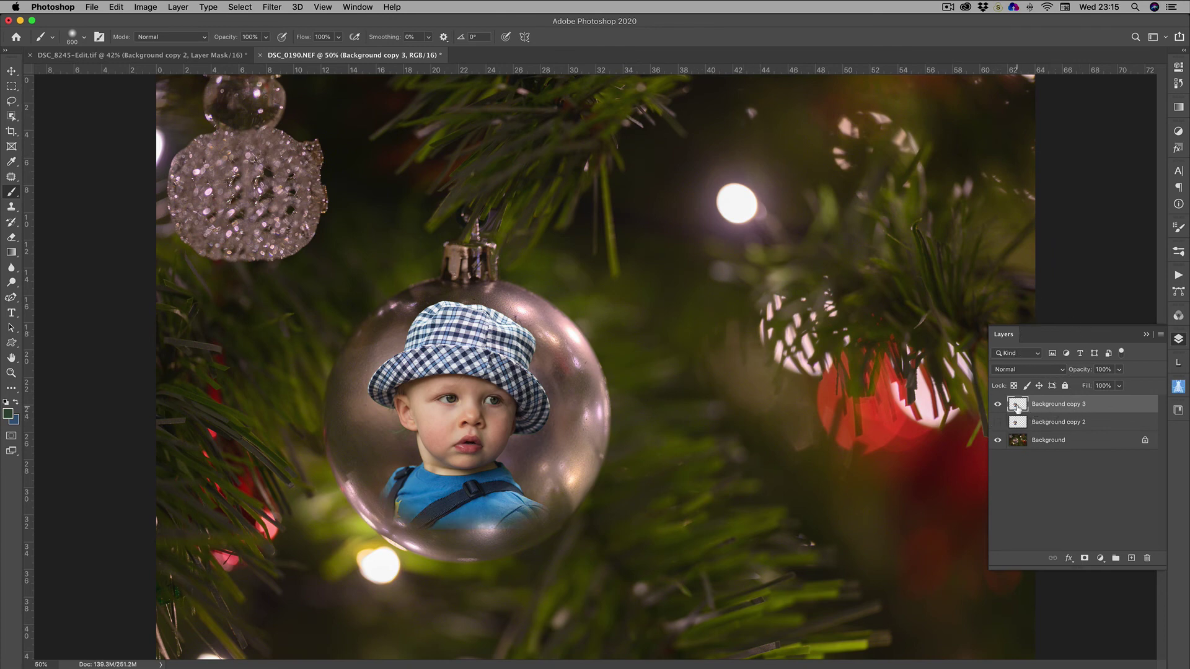
pyautogui.click(1022, 370)
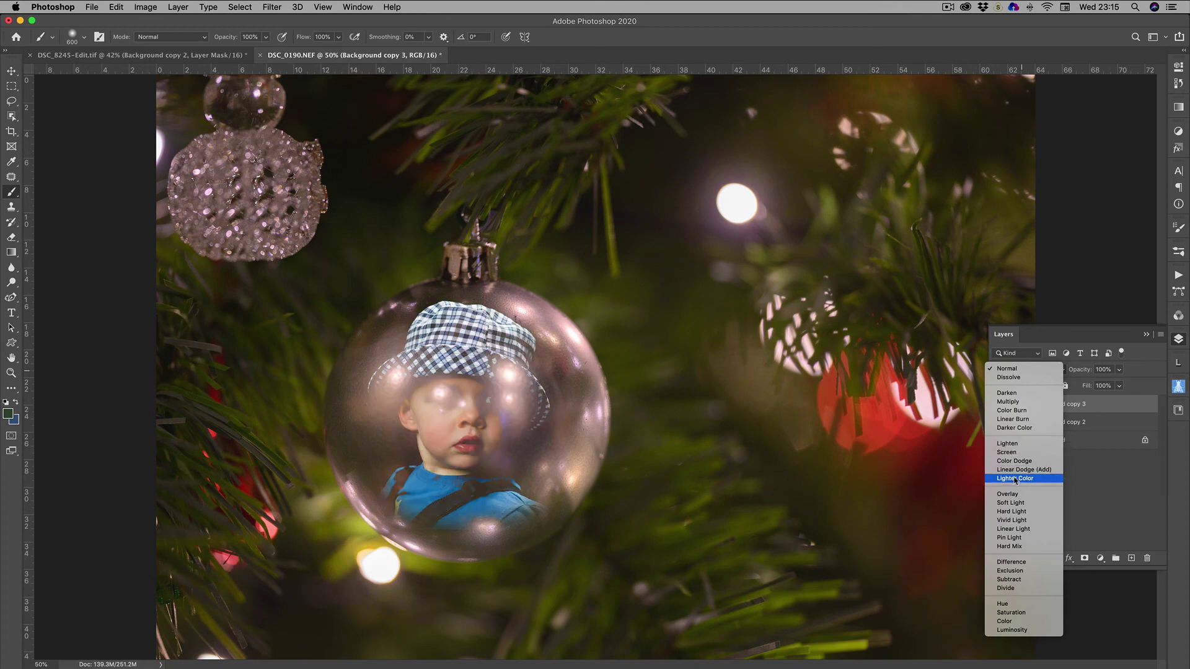
pyautogui.click(1014, 443)
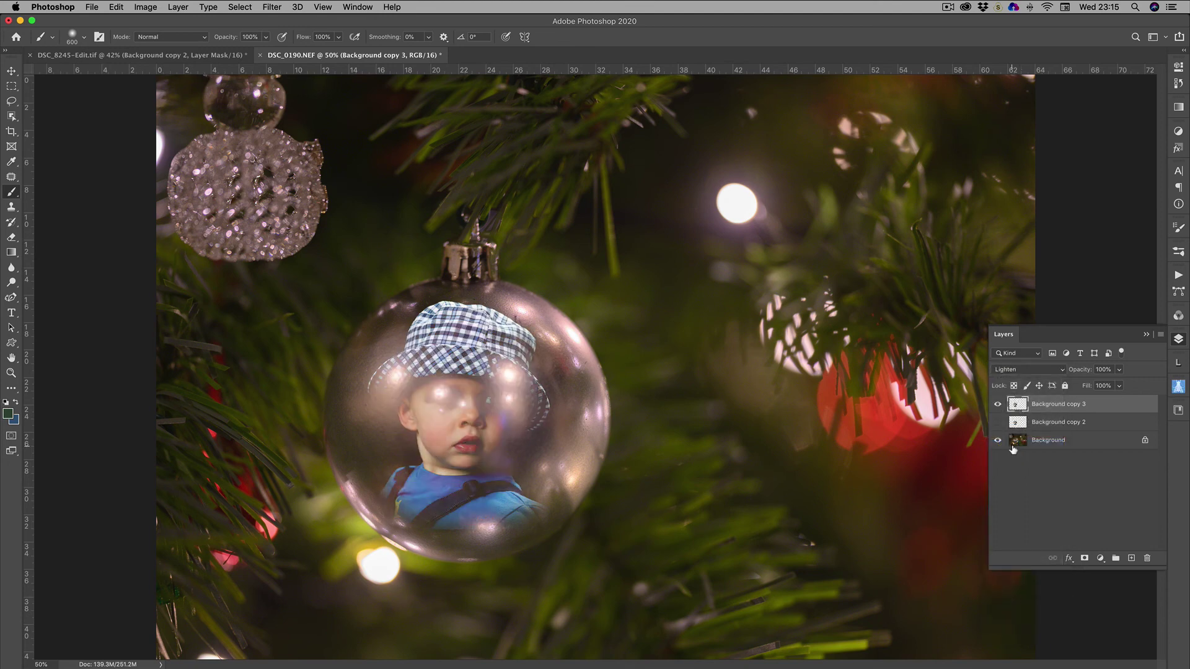
# - Show Background copy 2 again and toggle its visibility to compare the child with and without it
pyautogui.click(1048, 425)
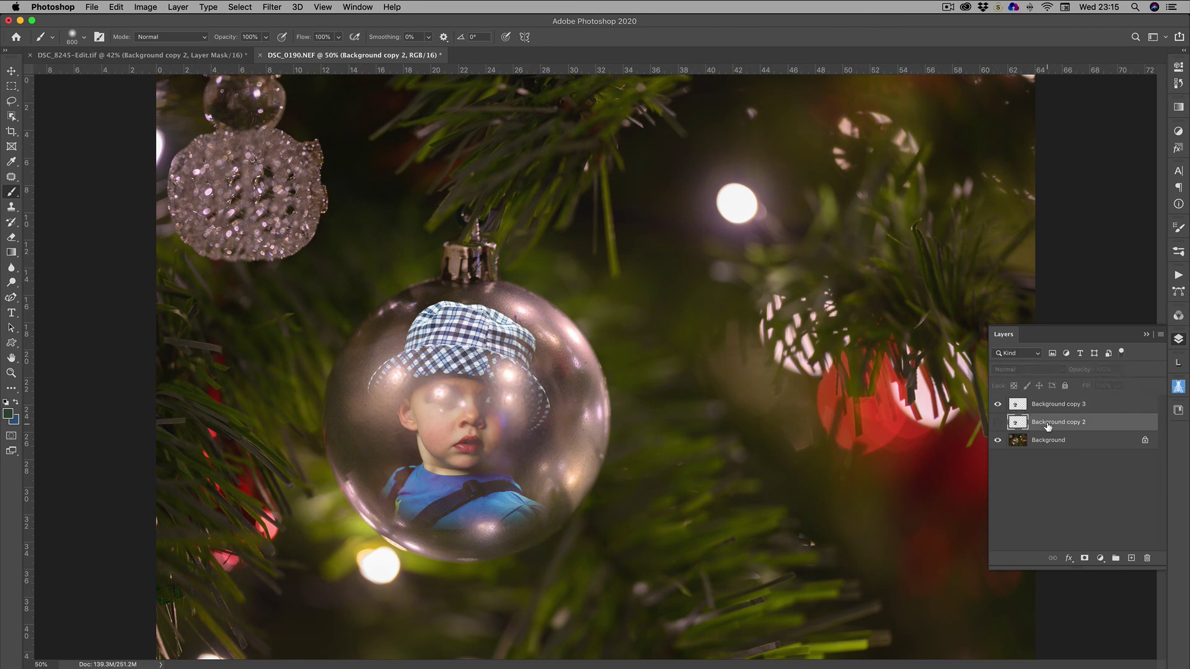
pyautogui.click(998, 423)
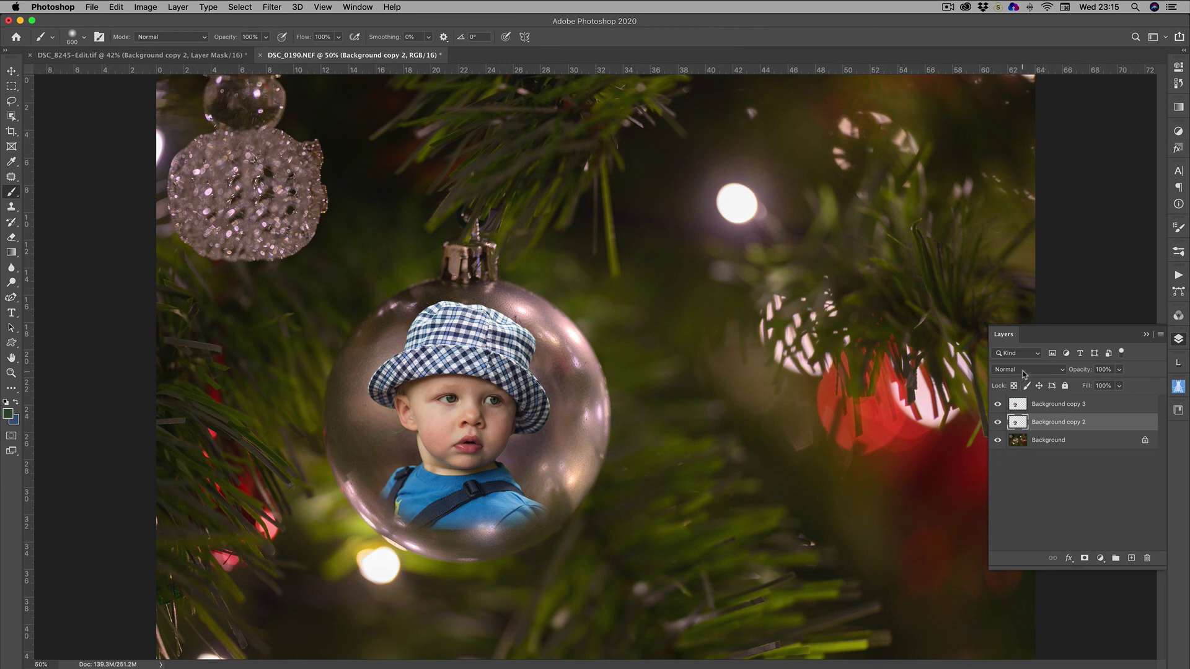
pyautogui.click(1047, 404)
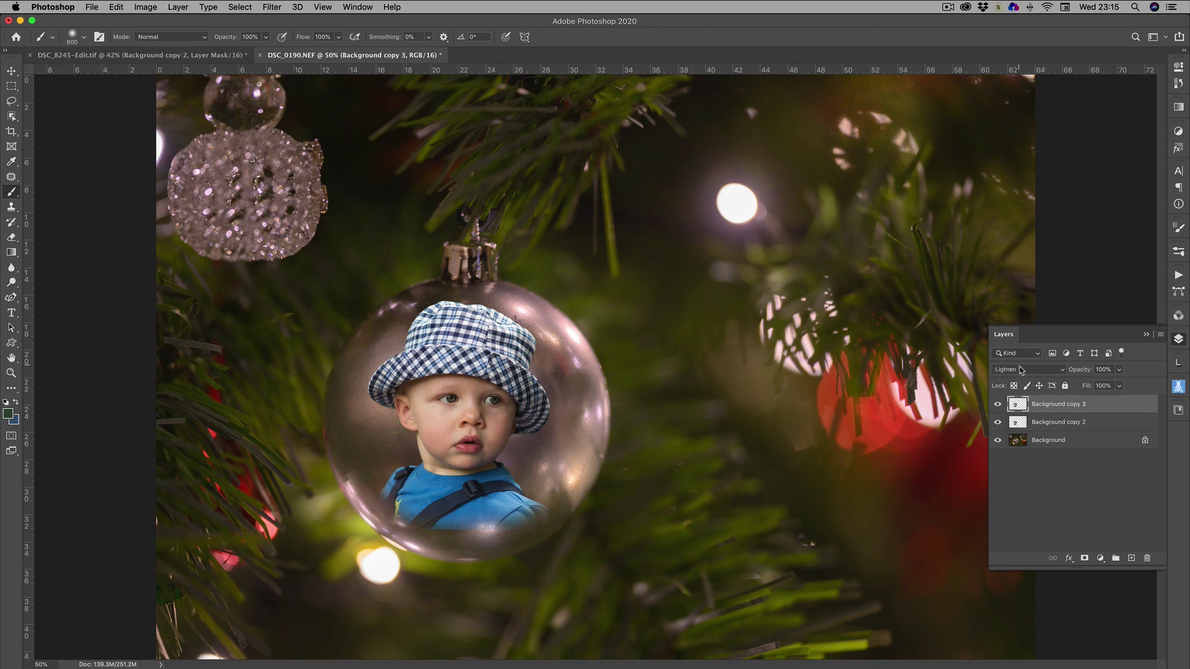
pyautogui.click(1051, 424)
pyautogui.click(1046, 406)
pyautogui.click(998, 425)
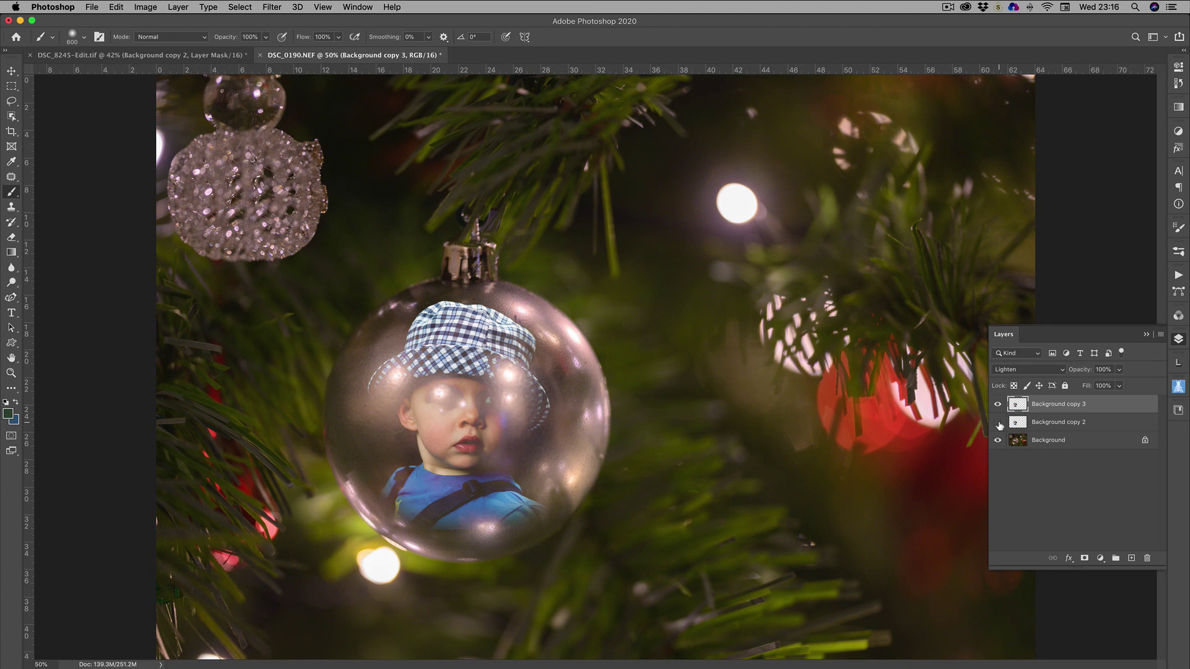
pyautogui.click(998, 423)
pyautogui.click(997, 423)
# - Reduce the opacity of Background copy 2 to 48%
pyautogui.click(1061, 424)
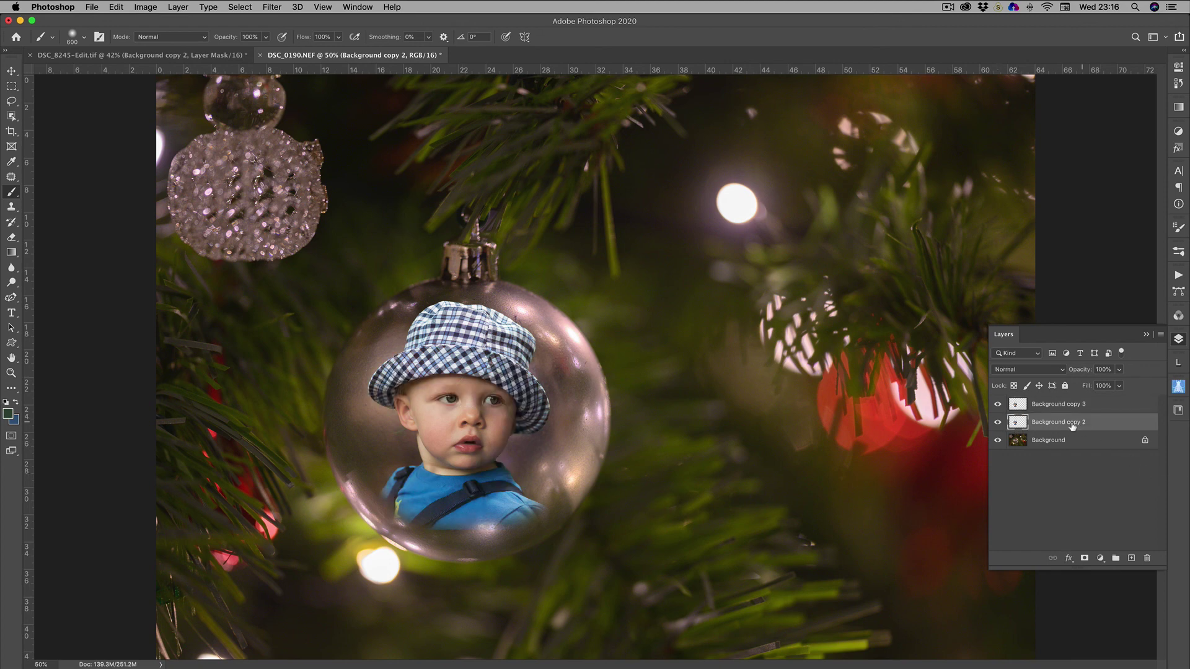
pyautogui.click(1119, 371)
pyautogui.moveTo(1121, 387); pyautogui.dragTo(1091, 387)
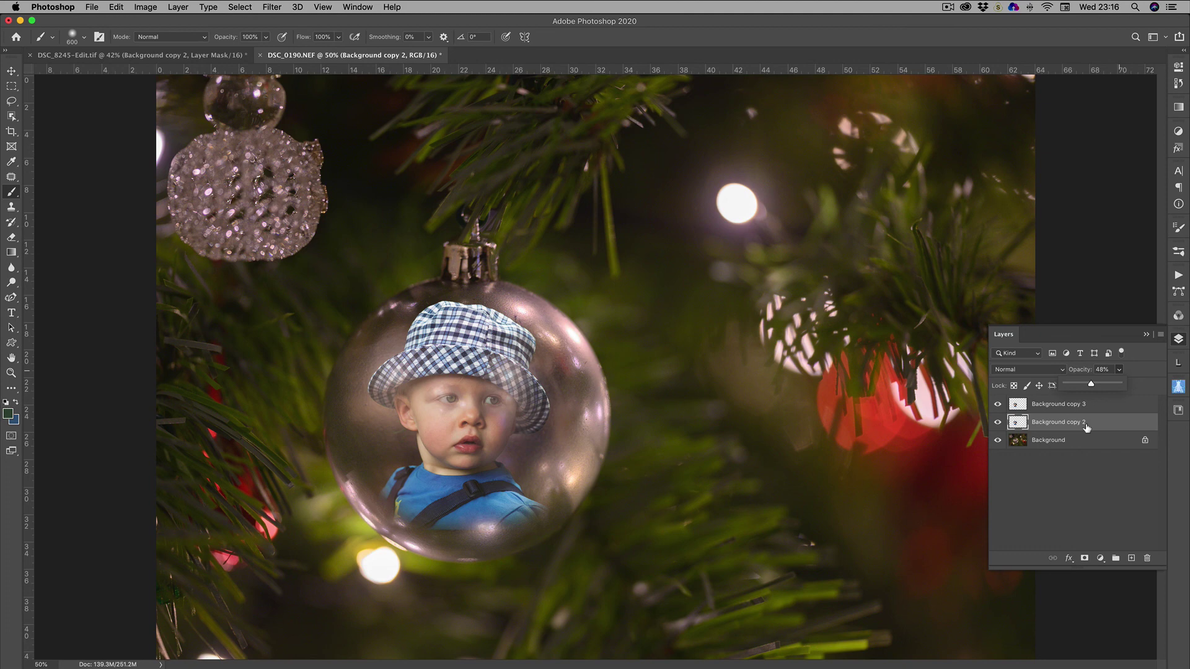
# - Flatten the bauble composite into a single background layer
pyautogui.click(1091, 404)
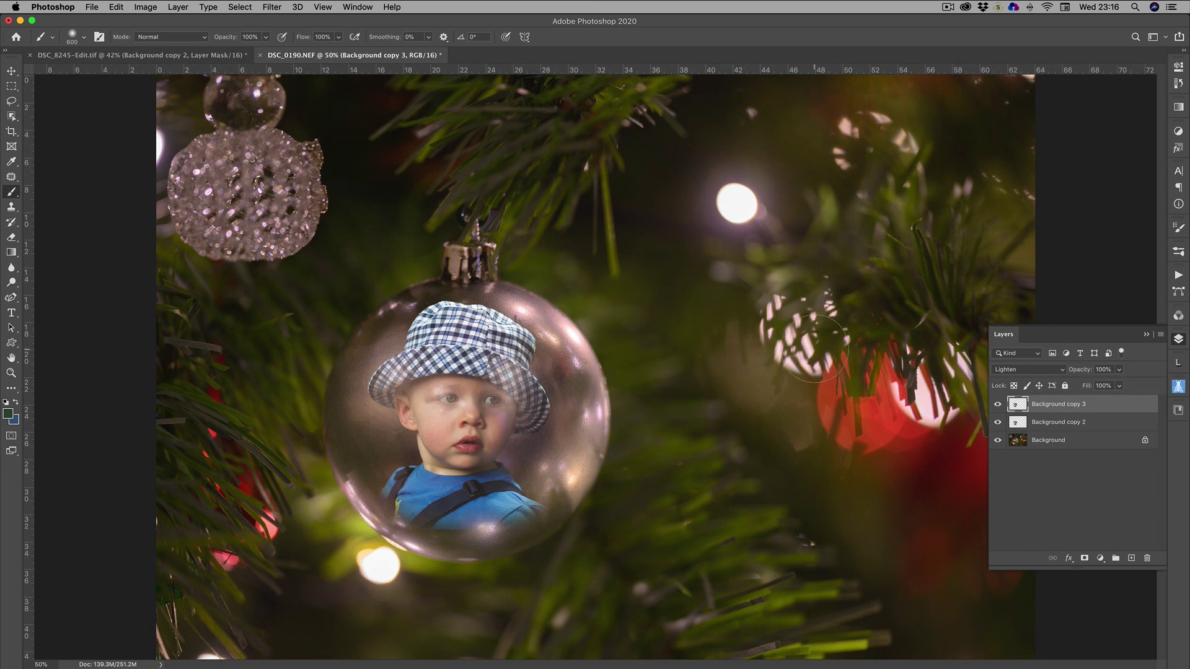
pyautogui.click(1145, 340)
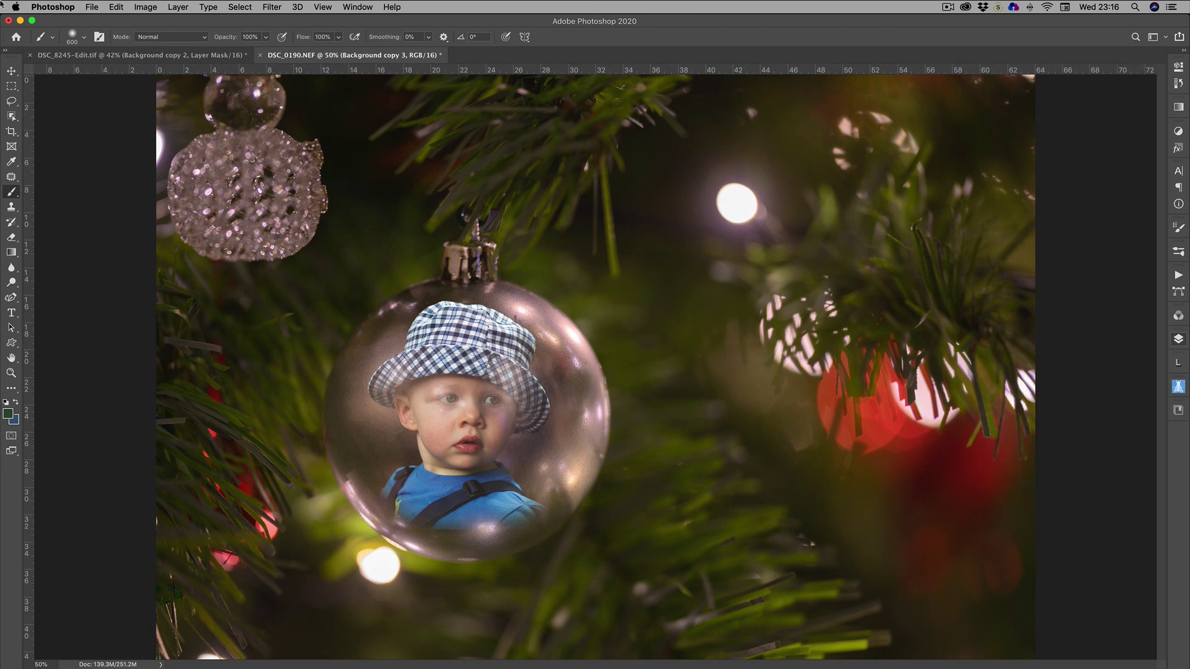
pyautogui.click(178, 7)
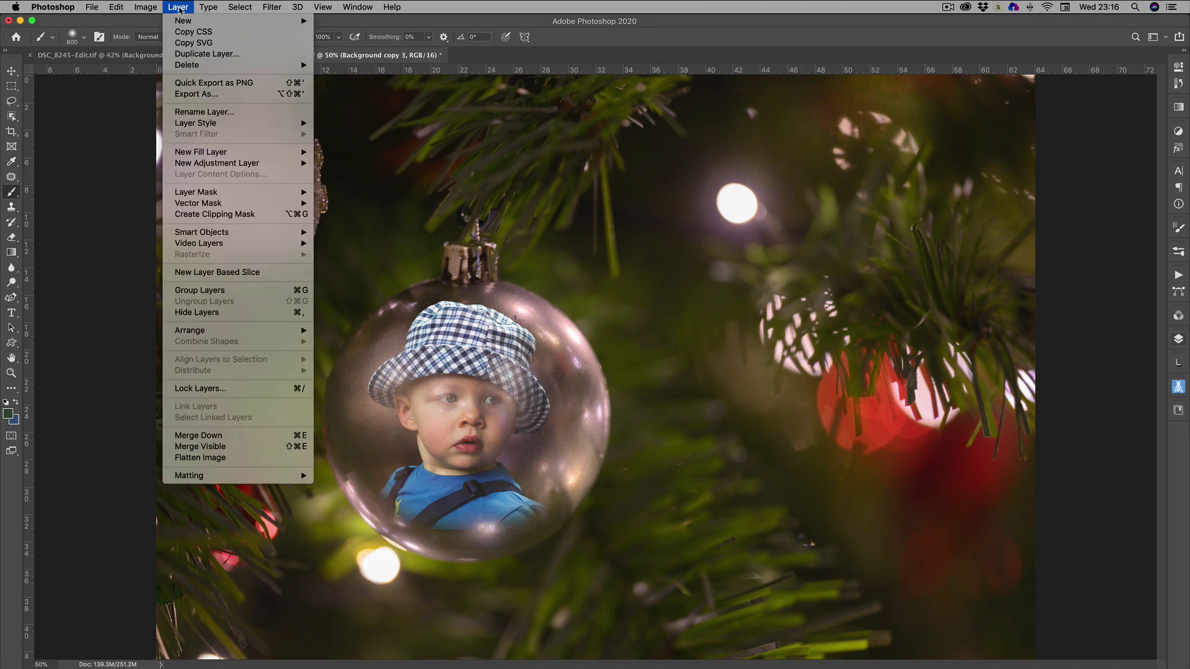
pyautogui.click(202, 459)
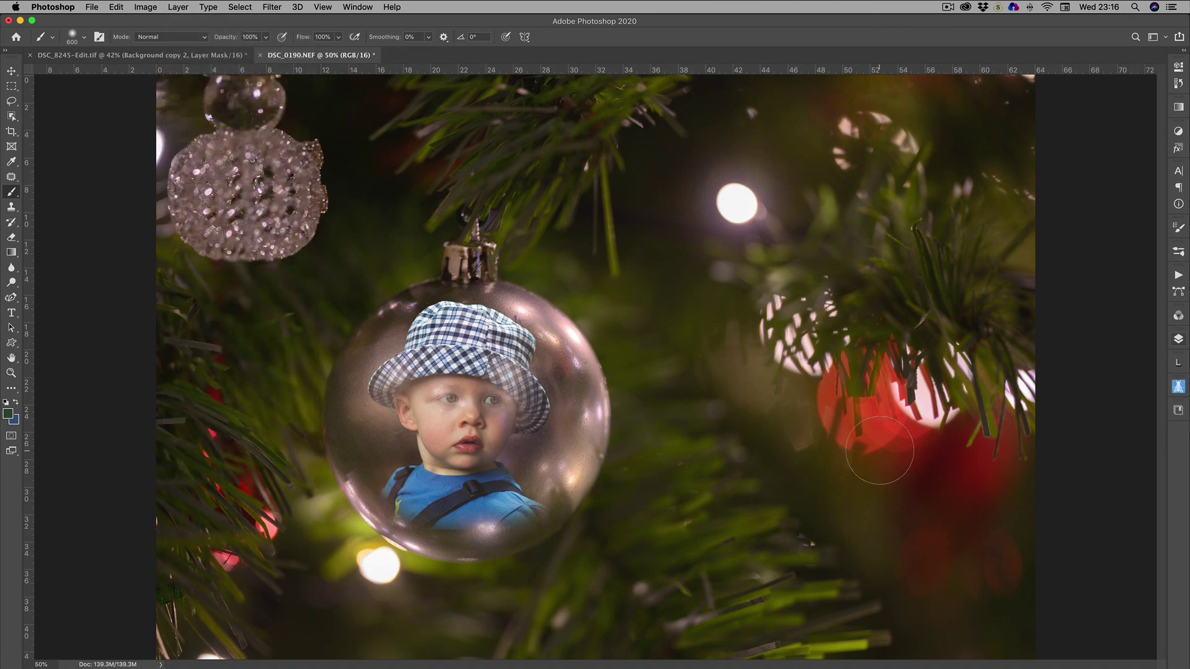